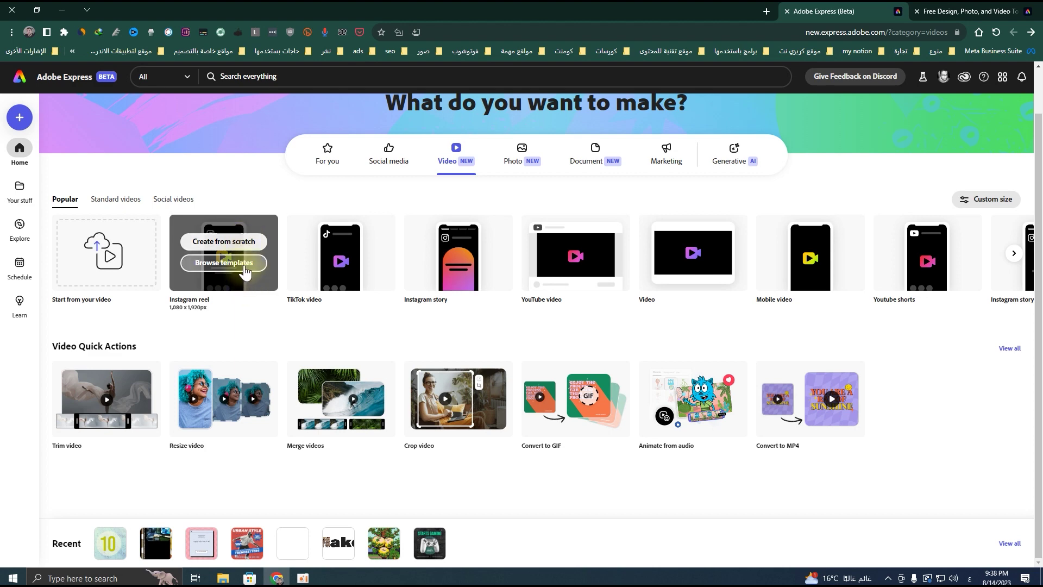
# Browse the Instagram reel video templates and close the template list
pyautogui.click(245, 268)
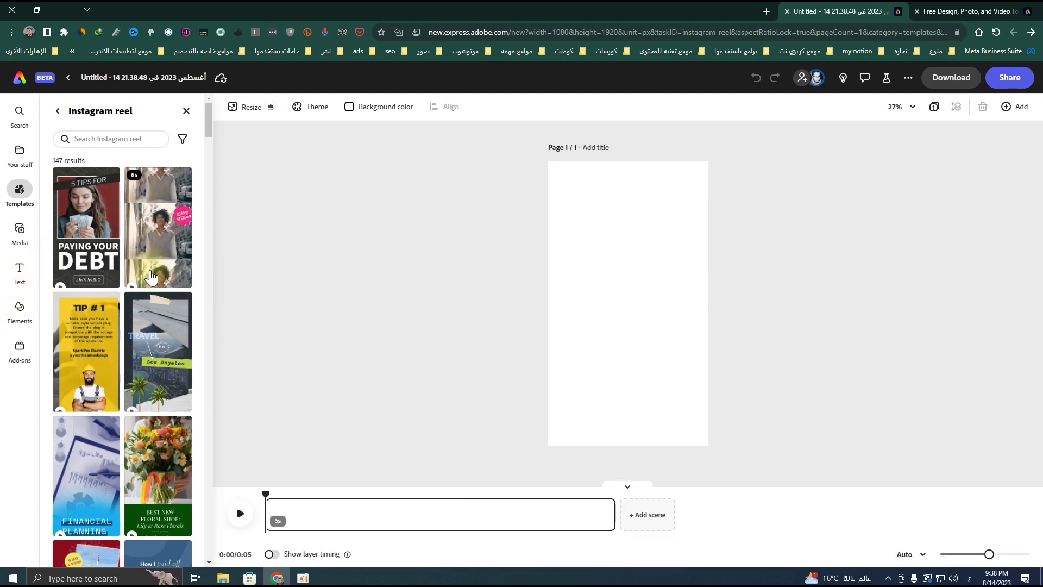
pyautogui.scroll(-2, 151, 277)
pyautogui.scroll(-3, 156, 454)
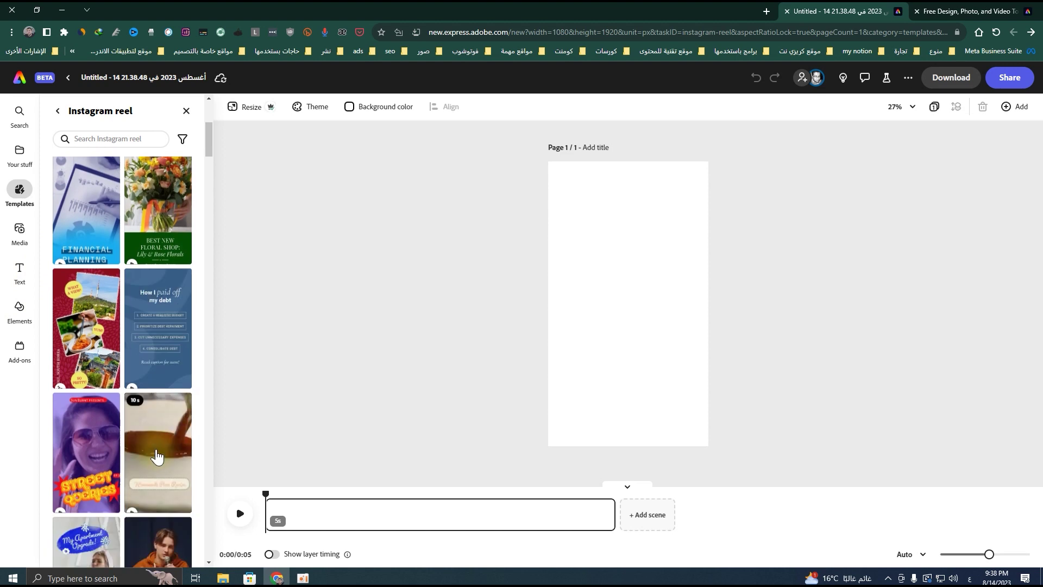
pyautogui.scroll(-6, 156, 454)
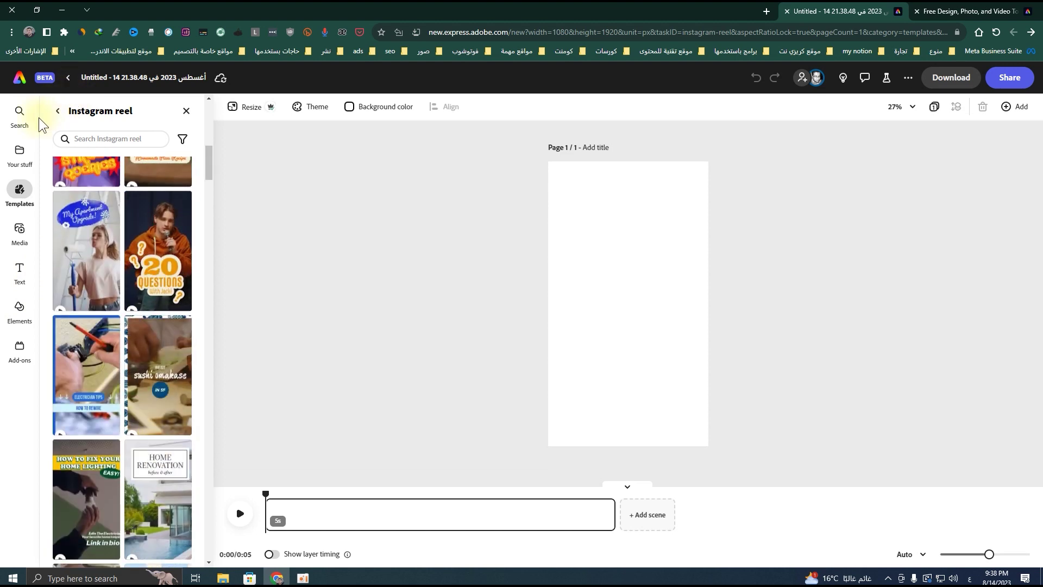
pyautogui.click(57, 113)
pyautogui.click(186, 110)
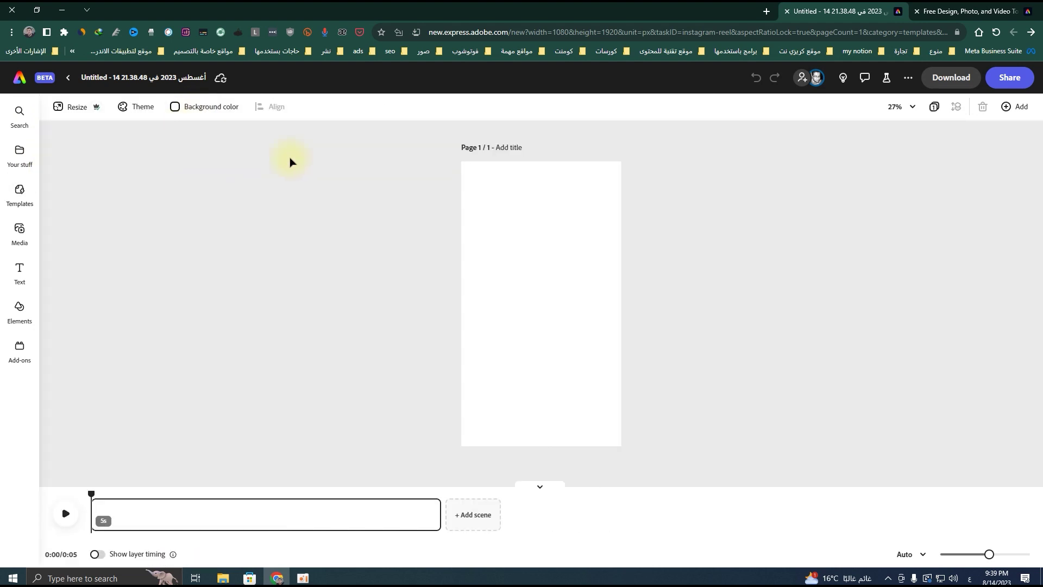
# Return to the home page and create a blank Instagram reel video from scratch
pyautogui.click(20, 77)
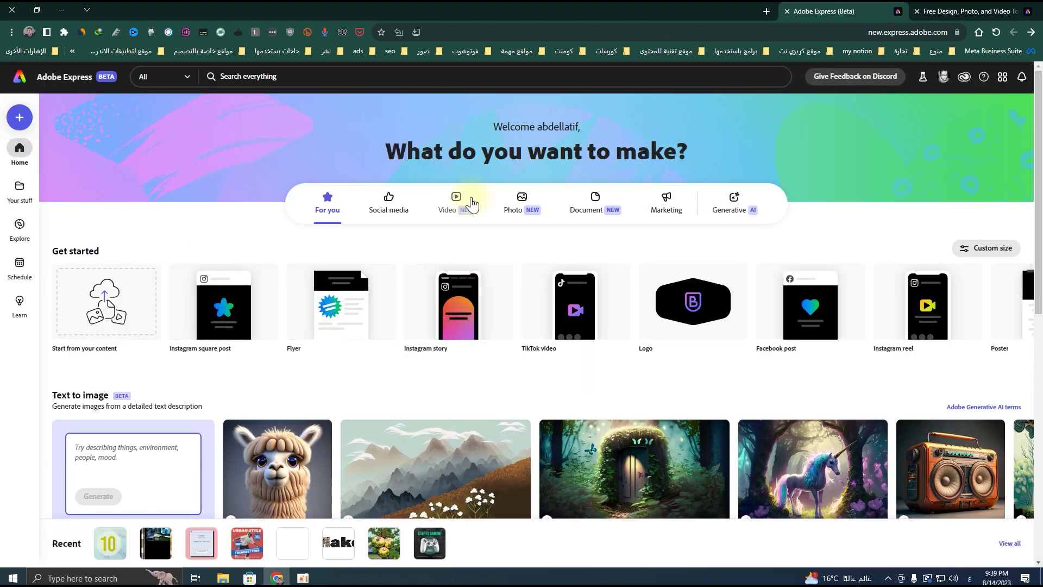
pyautogui.click(471, 204)
pyautogui.moveTo(243, 296)
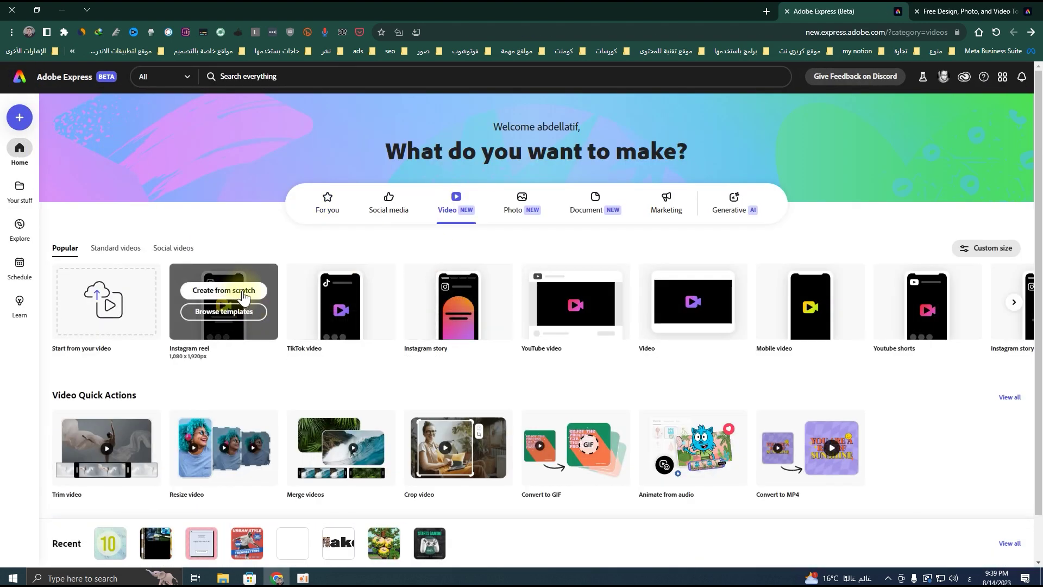
pyautogui.click(246, 293)
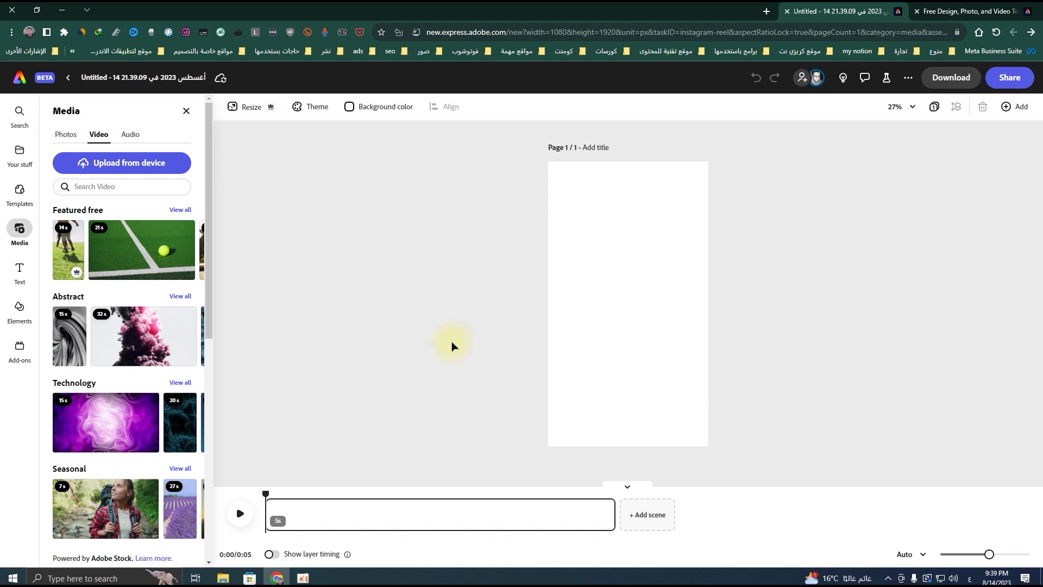
# Look through the stock video categories, from Technology to Creator tech
pyautogui.scroll(-3, 185, 434)
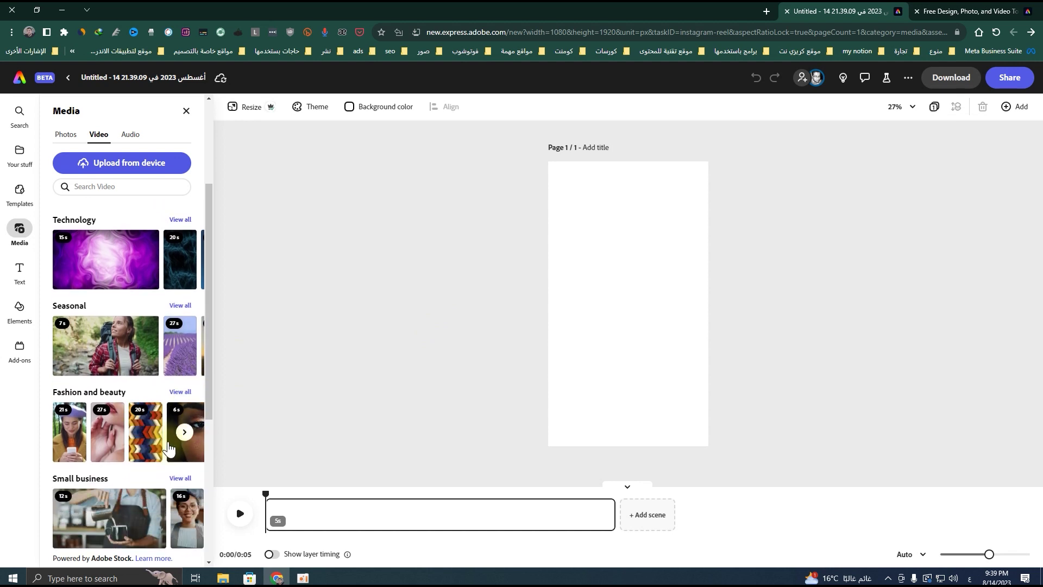
pyautogui.scroll(-4, 174, 429)
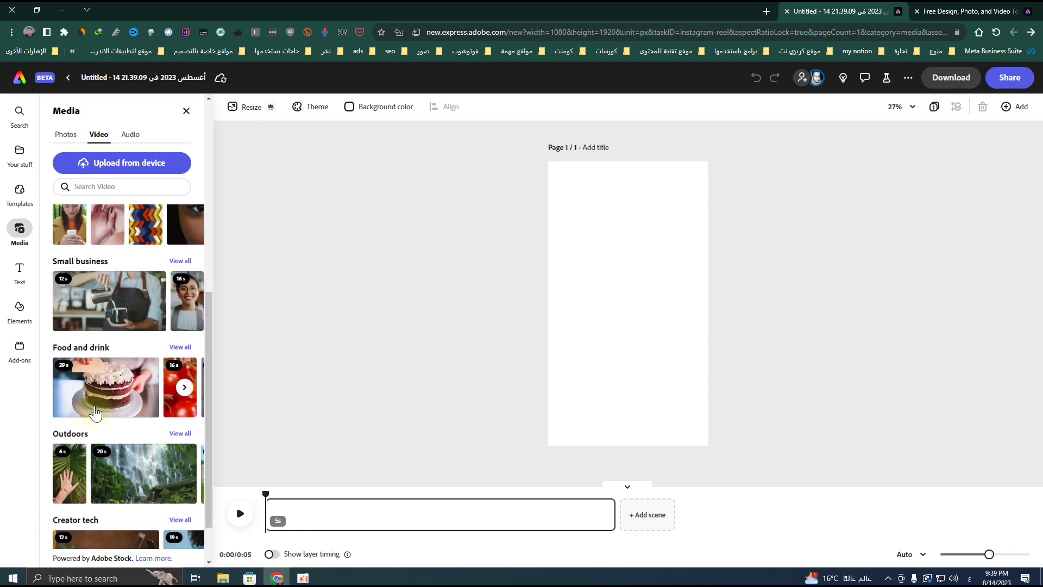
pyautogui.scroll(1, 182, 391)
pyautogui.scroll(1, 185, 347)
pyautogui.scroll(-1, 185, 374)
pyautogui.scroll(2, 152, 359)
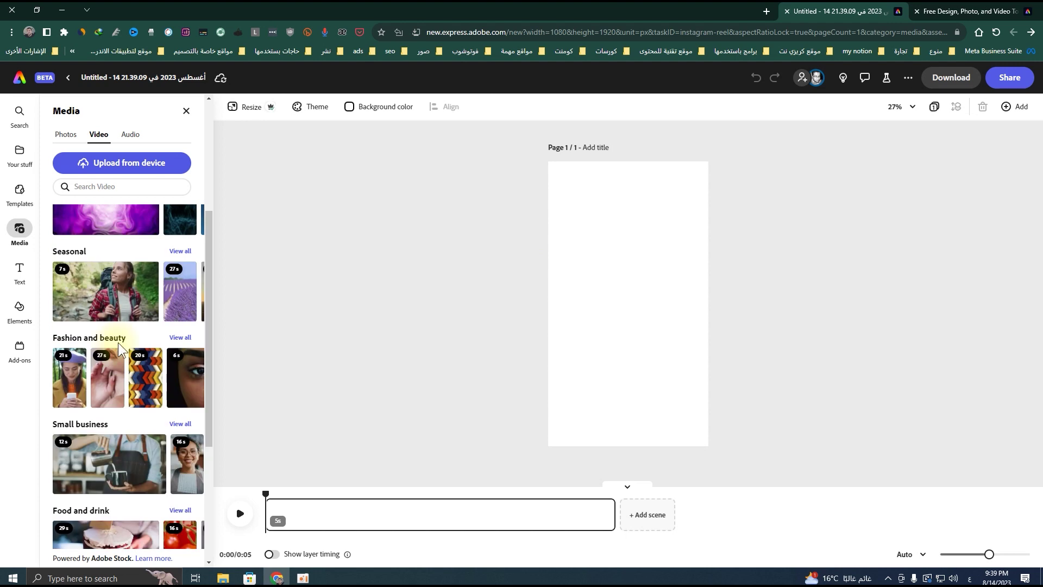
pyautogui.scroll(-4, 131, 380)
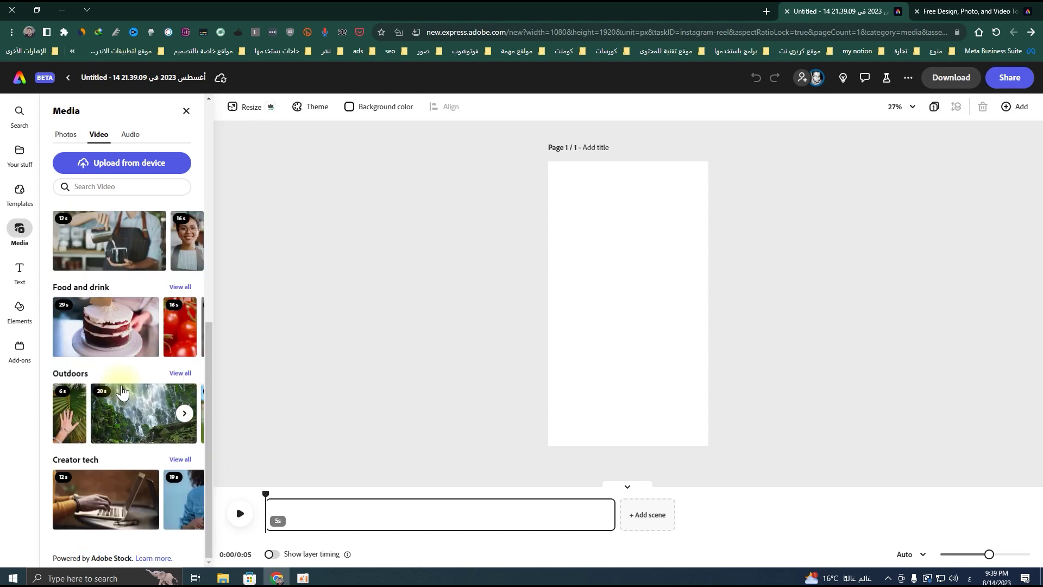
# Set the page background to the custom dark grey #292626
pyautogui.click(374, 108)
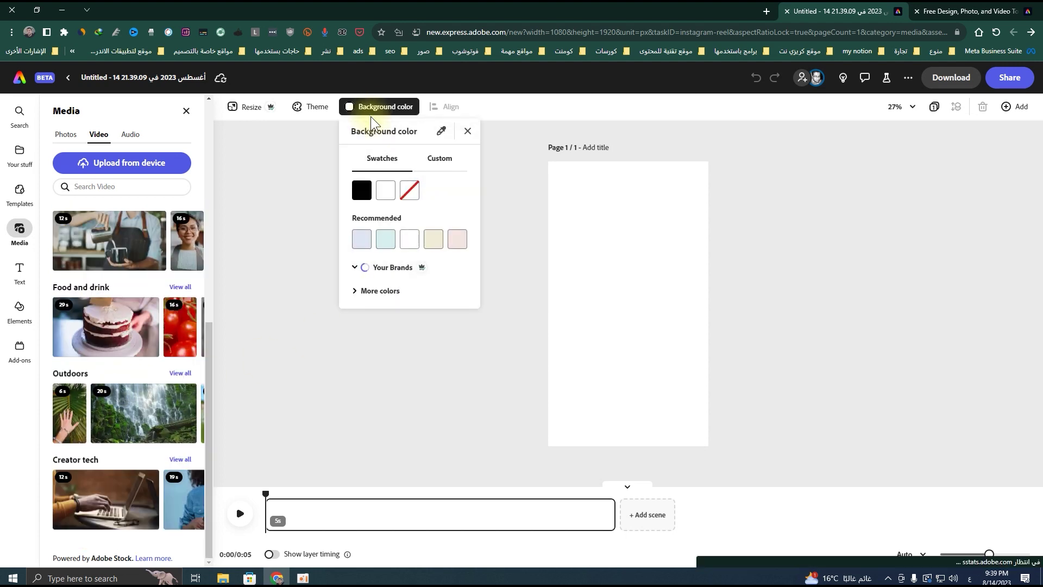
pyautogui.click(439, 158)
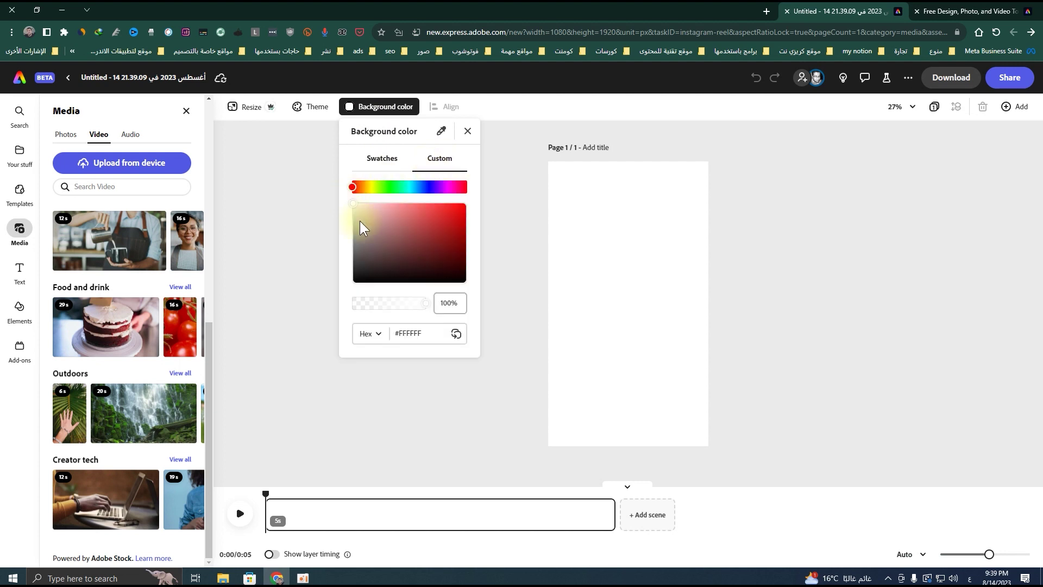
pyautogui.click(359, 279)
pyautogui.moveTo(359, 279); pyautogui.dragTo(359, 271)
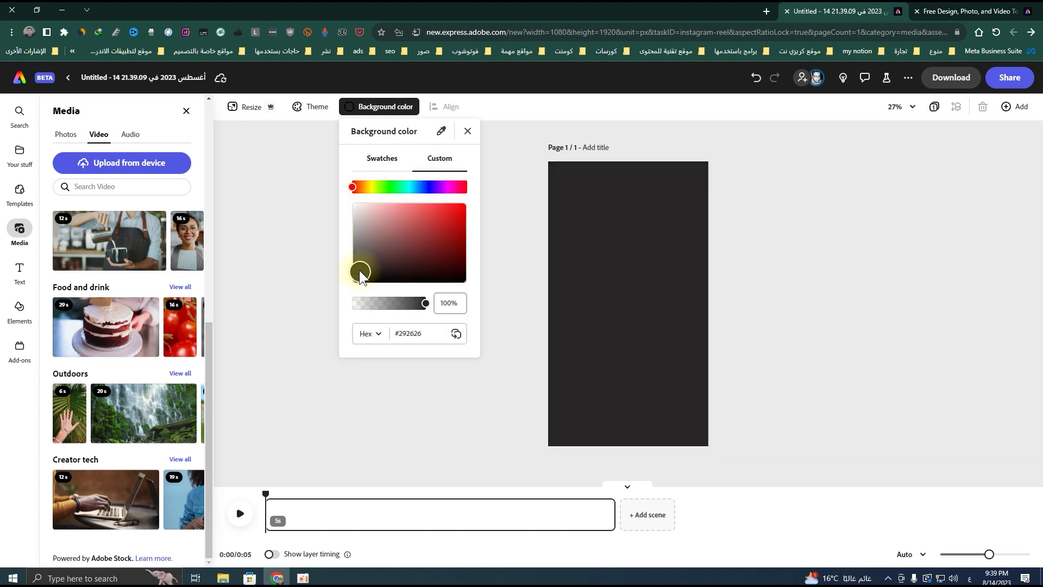
pyautogui.moveTo(446, 245); pyautogui.dragTo(360, 271)
# Examine the background color swatches, including the expanded More colors palette, and close the color picker
pyautogui.click(388, 165)
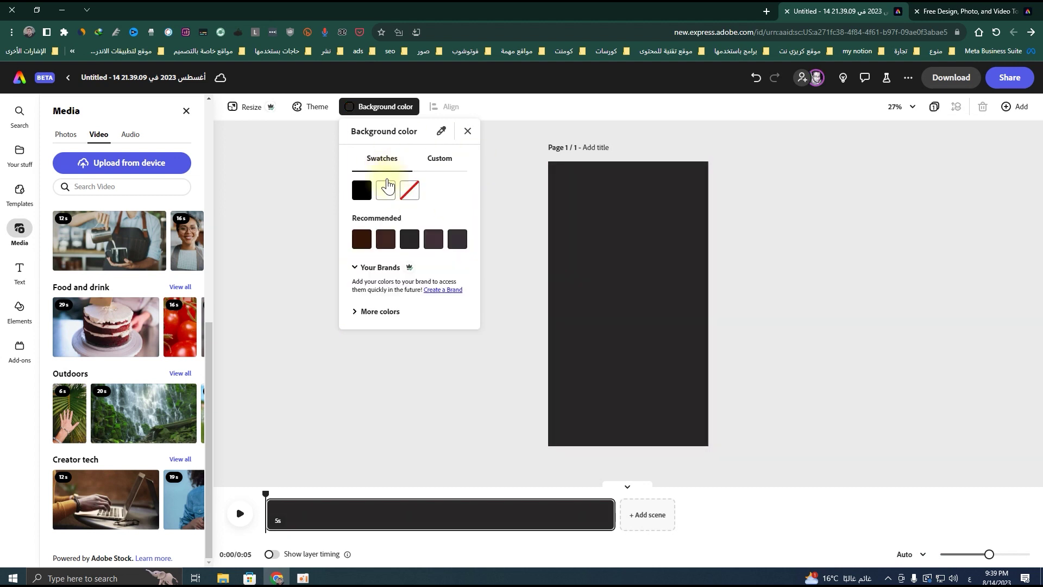
pyautogui.click(351, 312)
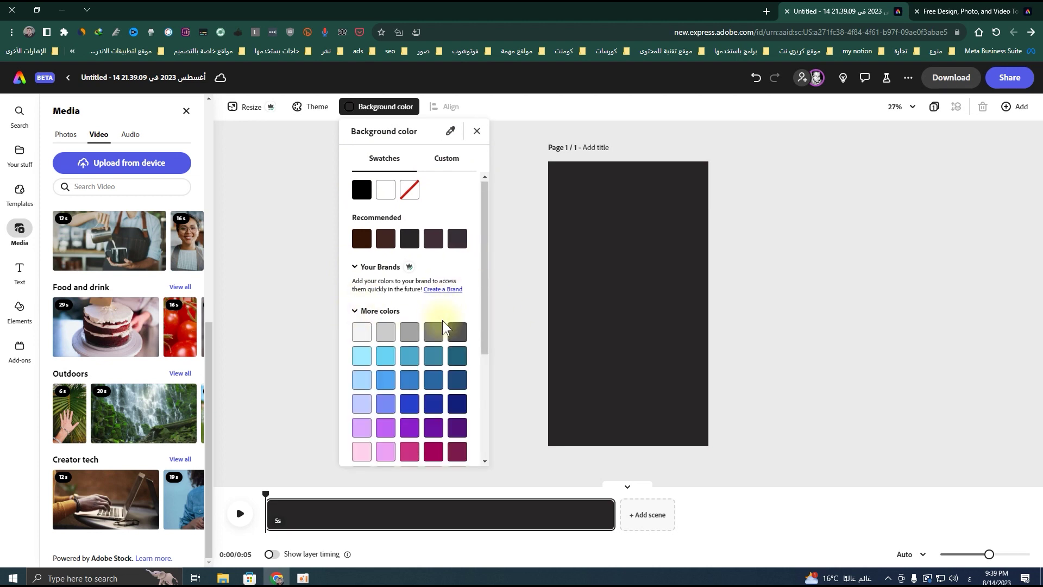
pyautogui.scroll(-3, 443, 321)
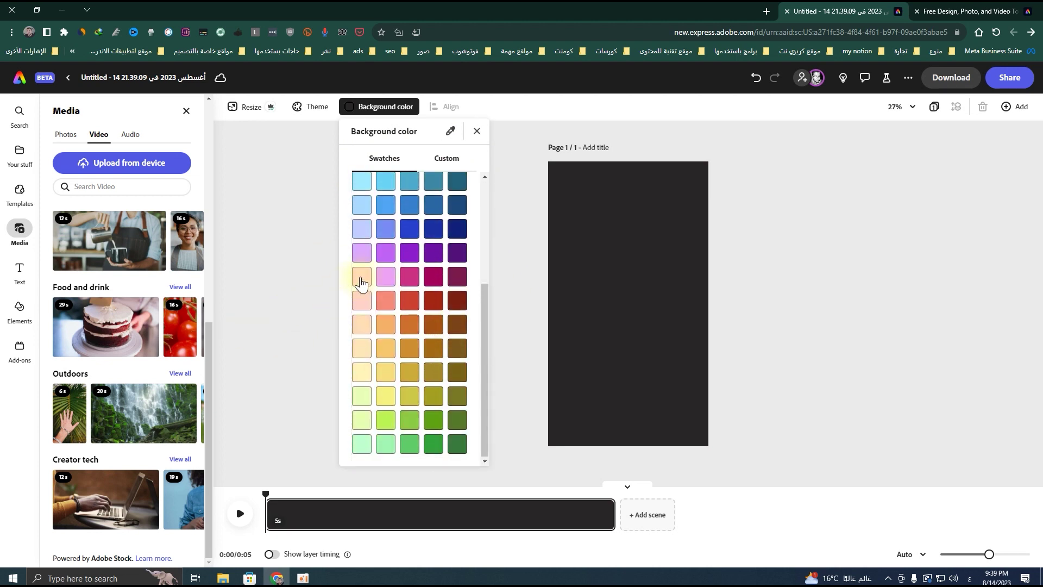
pyautogui.click(526, 248)
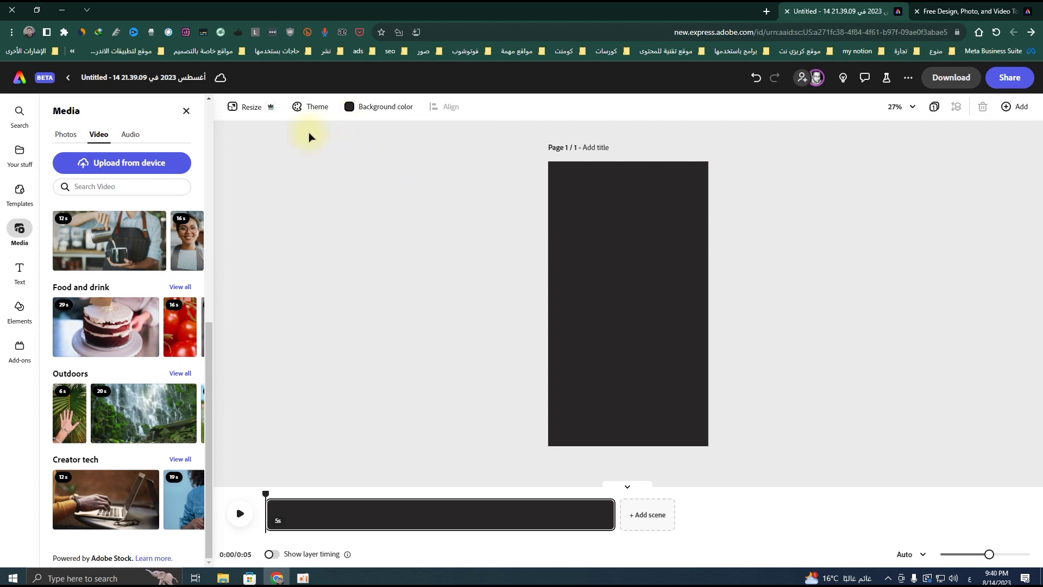
# Apply the first Bold color theme, with magenta, pink and dark brown, and look through the other themes
pyautogui.click(310, 109)
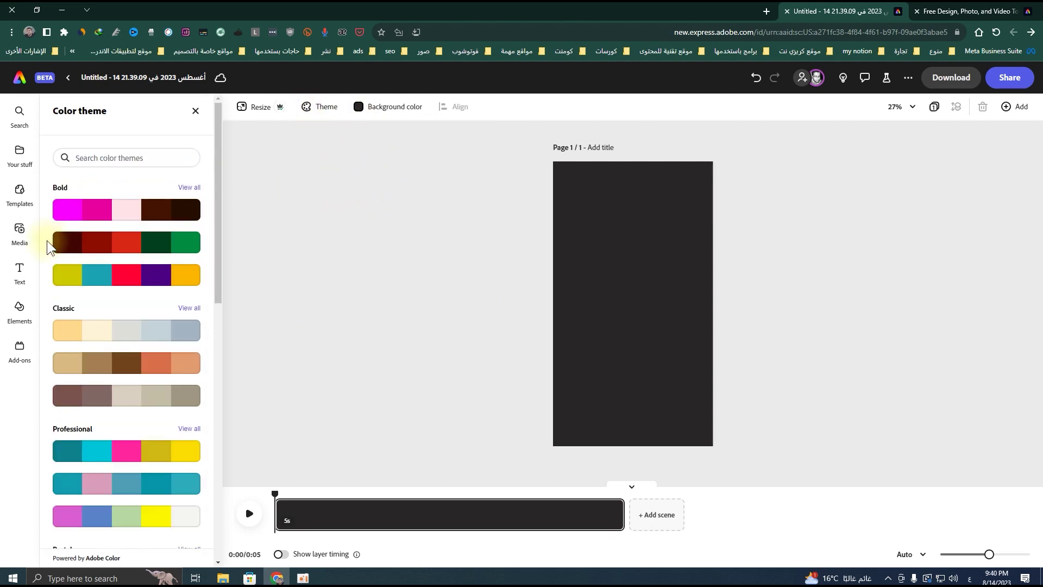
pyautogui.click(87, 219)
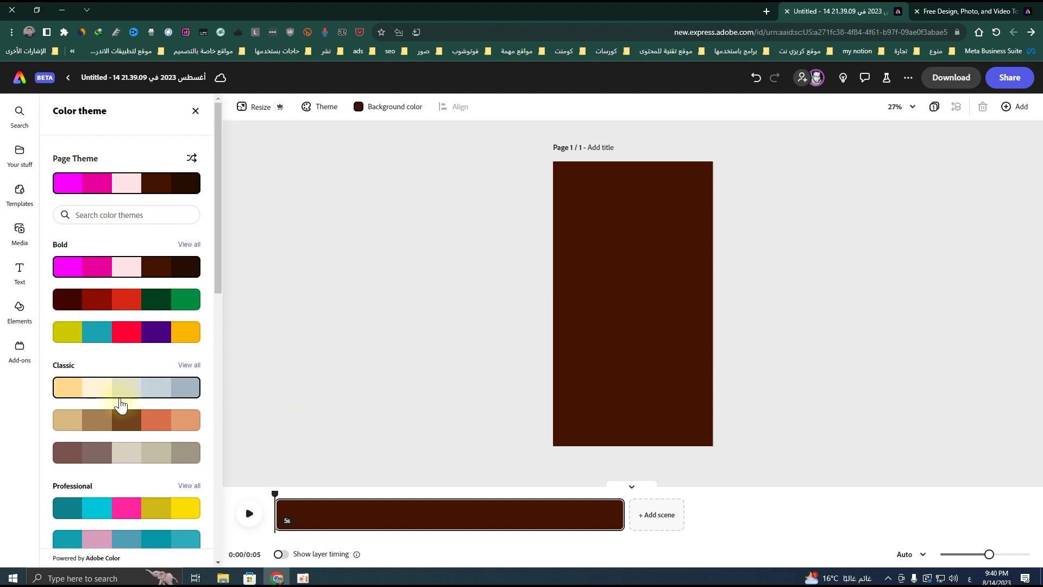
pyautogui.scroll(-4, 122, 401)
pyautogui.scroll(-2, 125, 400)
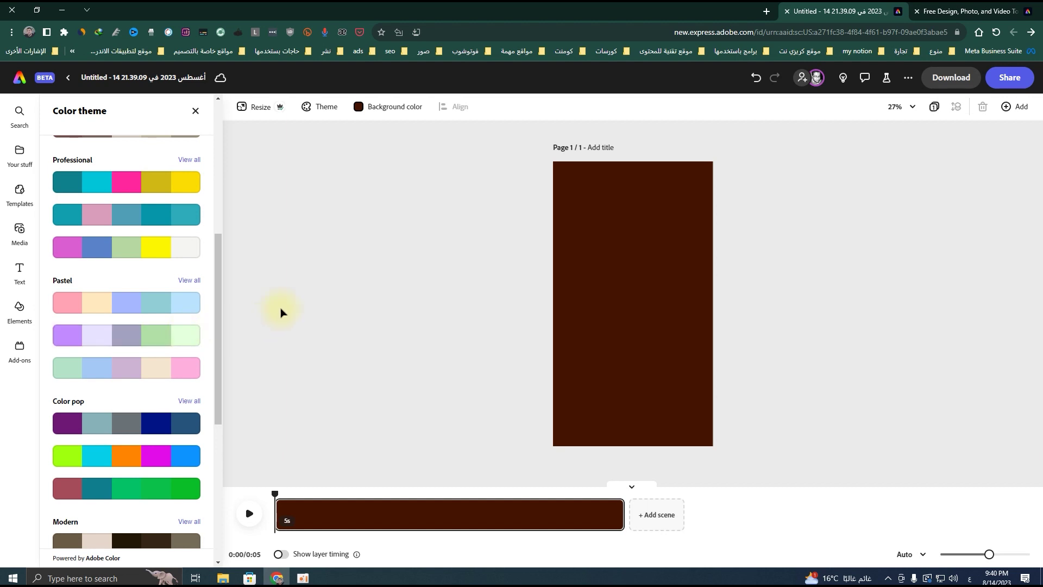
pyautogui.click(313, 109)
# Change the page background to black and lighten it to a custom very dark grey
pyautogui.click(387, 111)
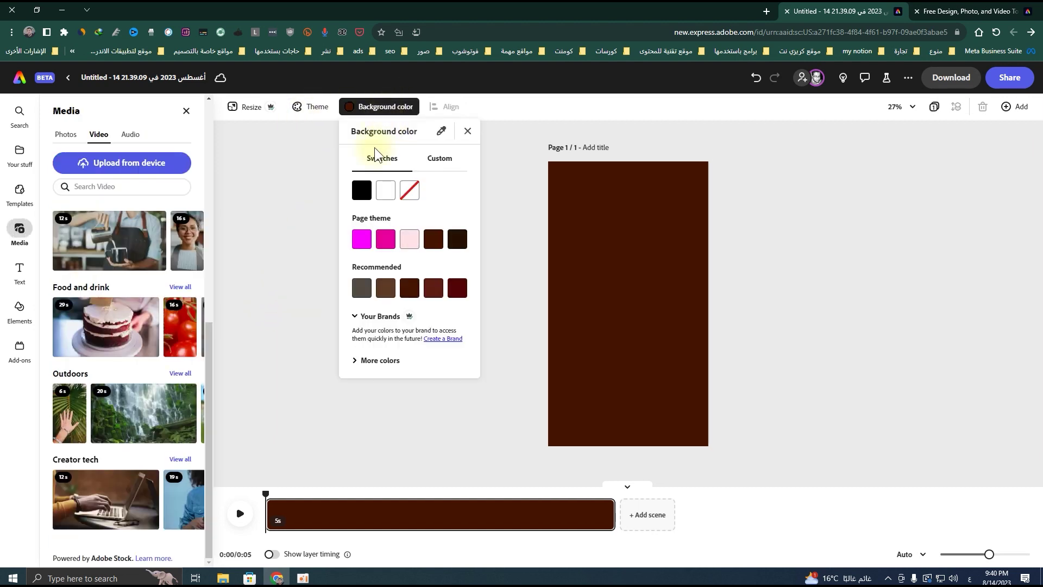
pyautogui.click(361, 190)
pyautogui.click(438, 157)
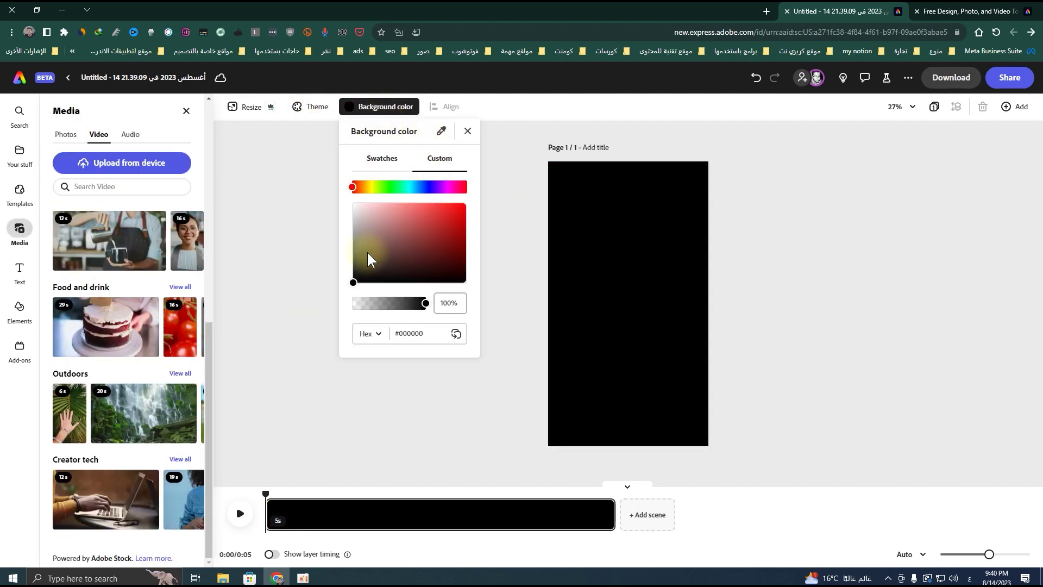
pyautogui.click(356, 278)
pyautogui.moveTo(356, 277); pyautogui.dragTo(356, 273)
pyautogui.click(231, 309)
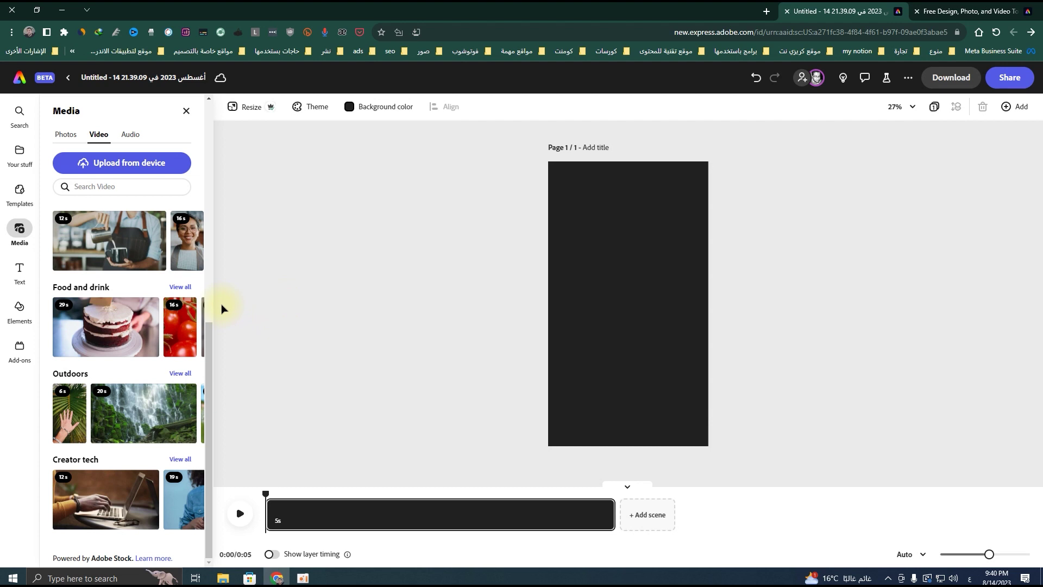
# Look through the available photo, video and audio media and return to the videos
pyautogui.click(61, 139)
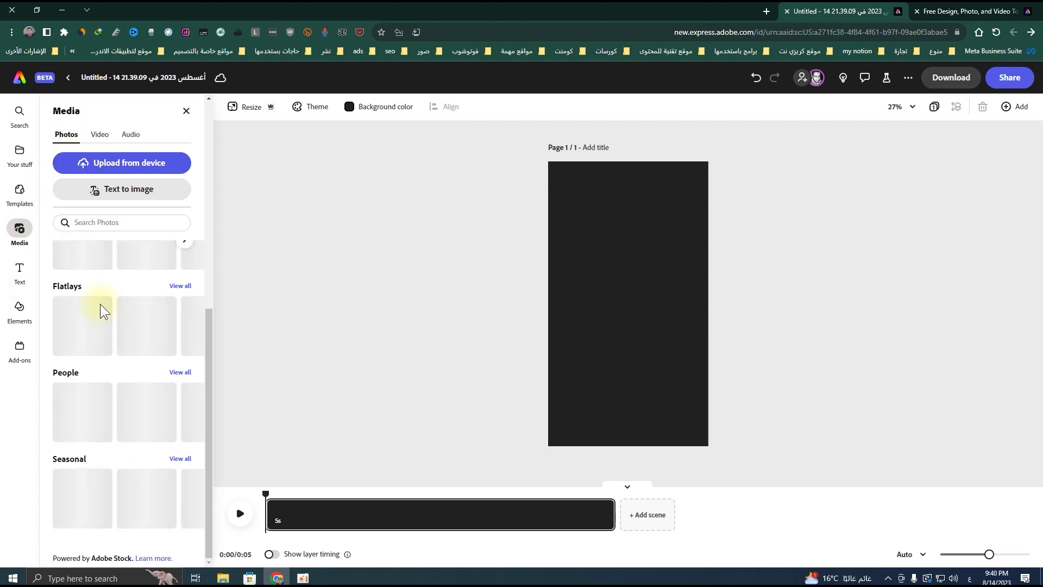
pyautogui.click(100, 134)
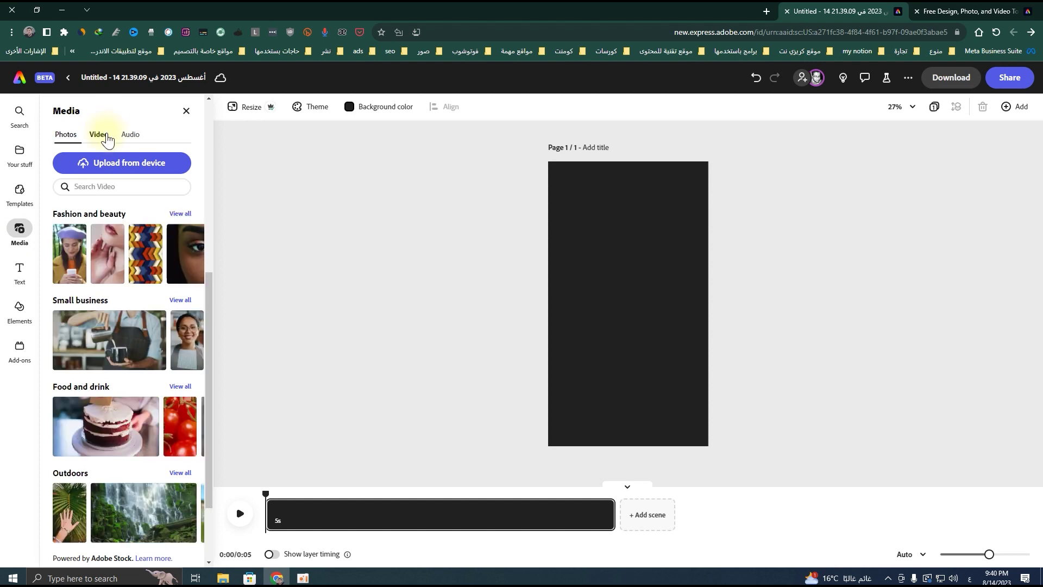
pyautogui.click(132, 136)
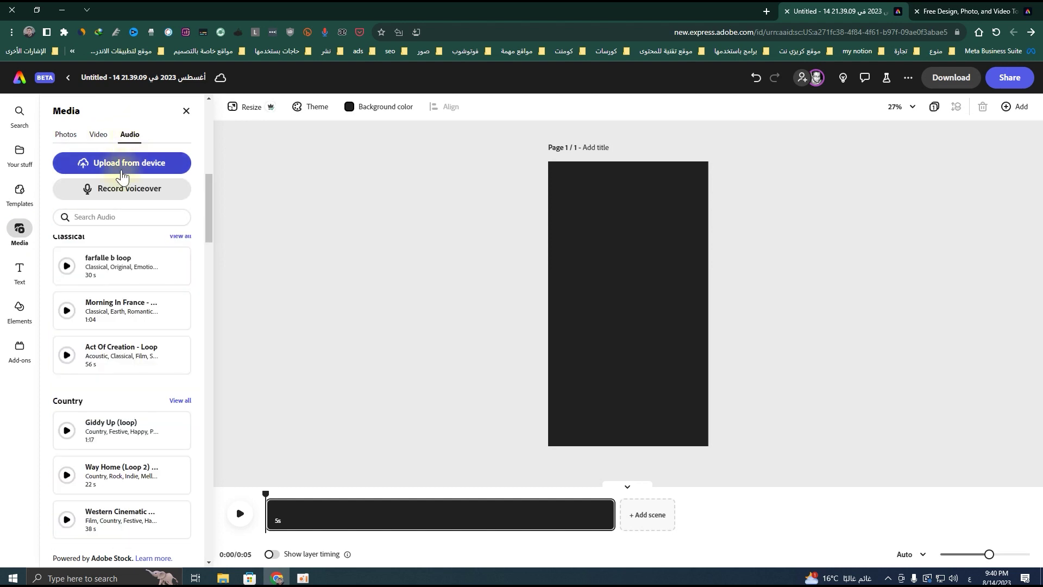
pyautogui.click(98, 134)
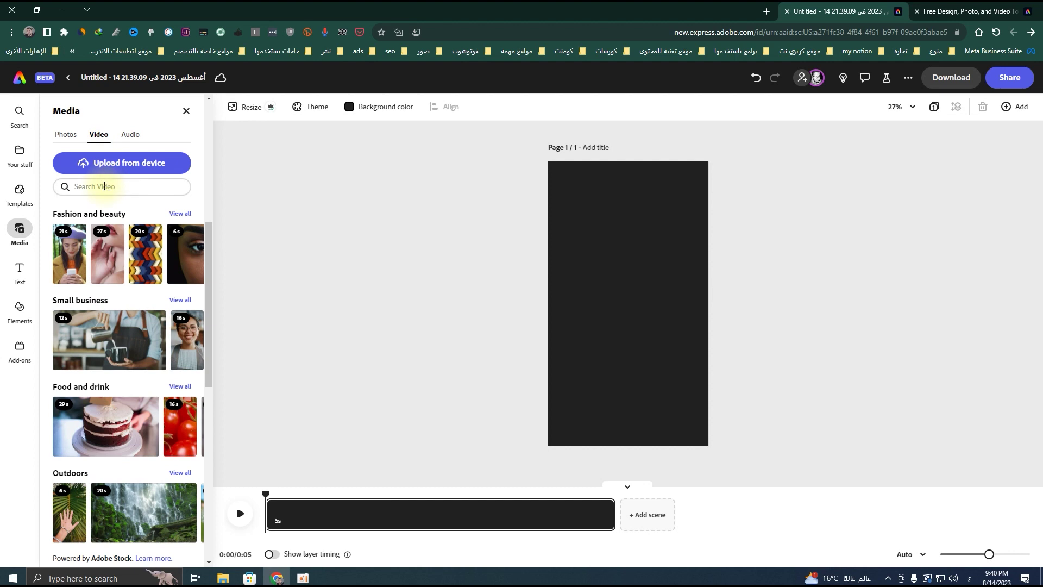
# Upload the video of the man talking to the camera from the Desktop folder onto the page
pyautogui.click(140, 170)
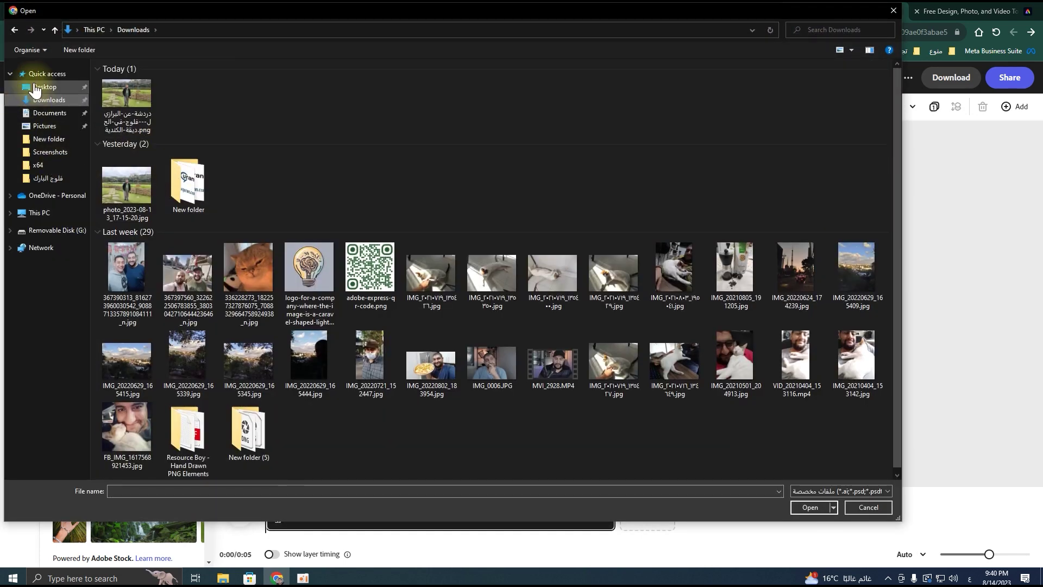
pyautogui.click(36, 91)
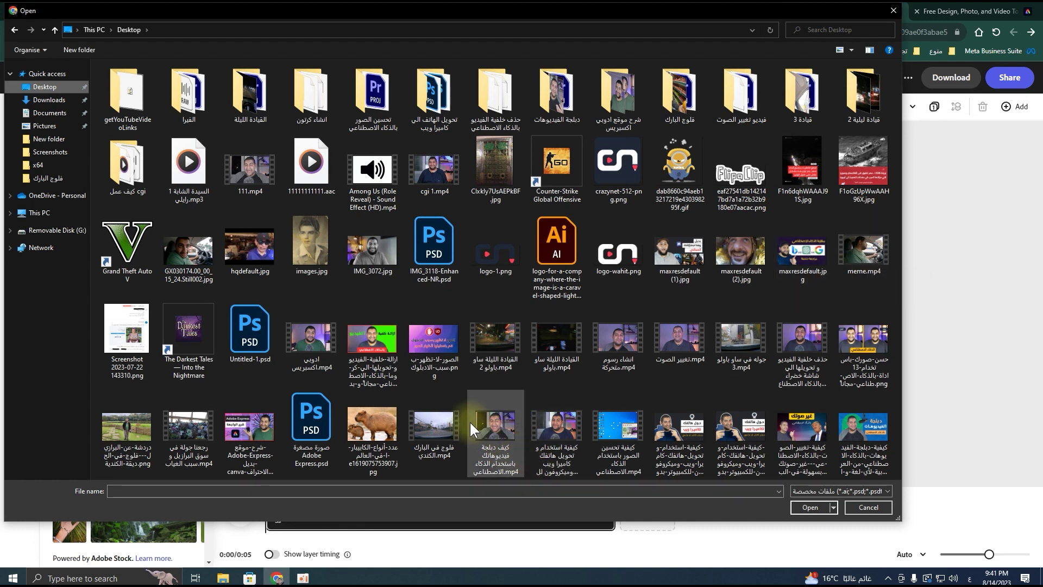
pyautogui.press('Escape')
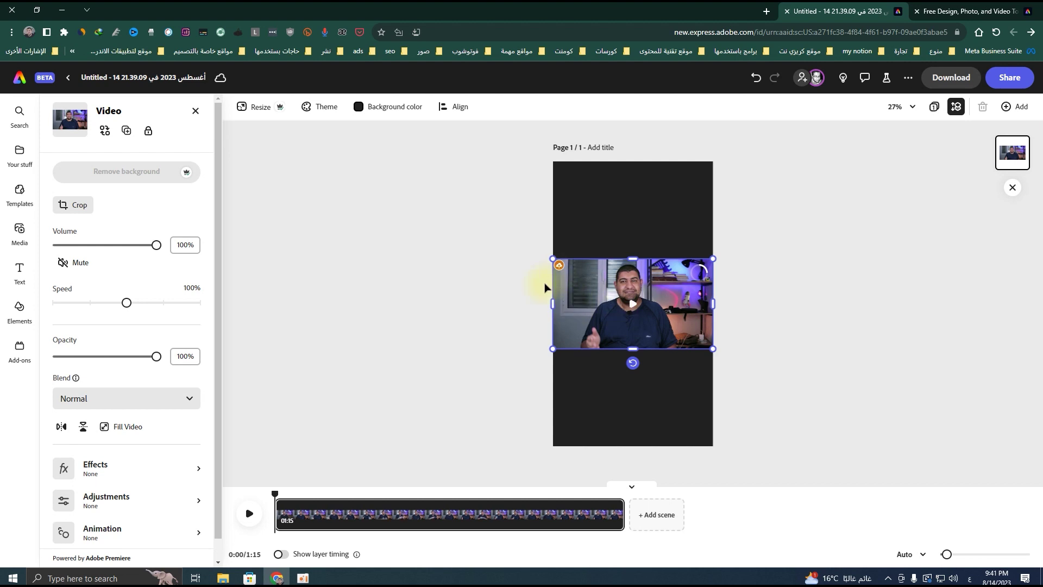
# Try the circle, rounded-square and Square 1:1 crops on the video and reset the crop
pyautogui.moveTo(553, 303); pyautogui.dragTo(605, 306)
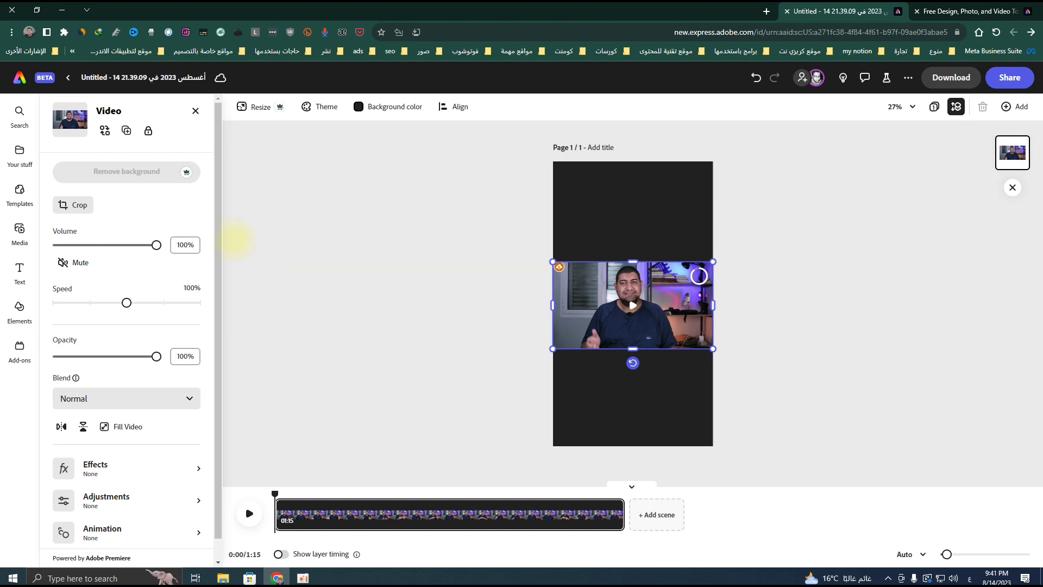
pyautogui.click(75, 205)
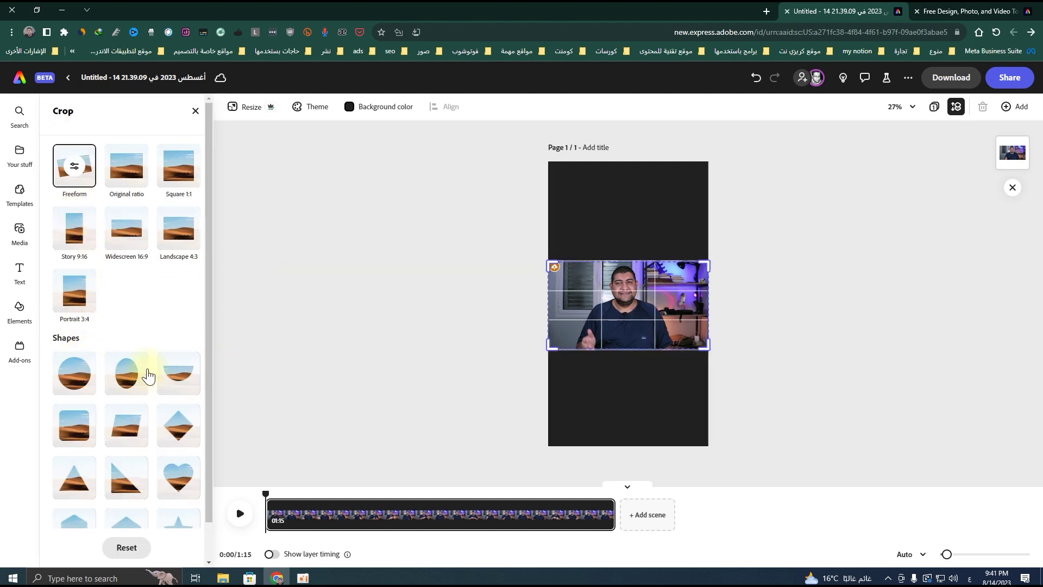
pyautogui.click(86, 373)
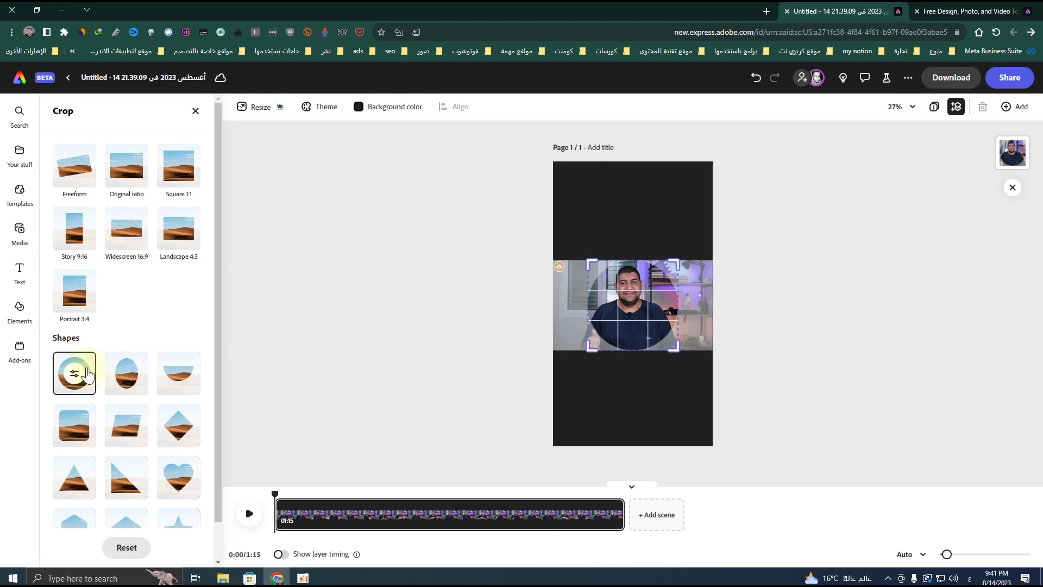
pyautogui.click(85, 430)
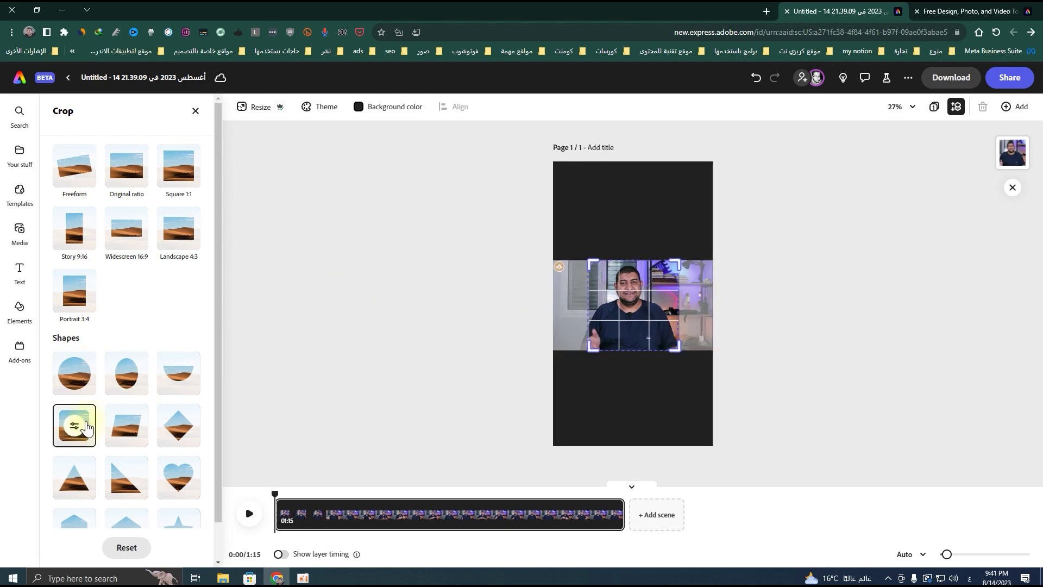
pyautogui.click(184, 169)
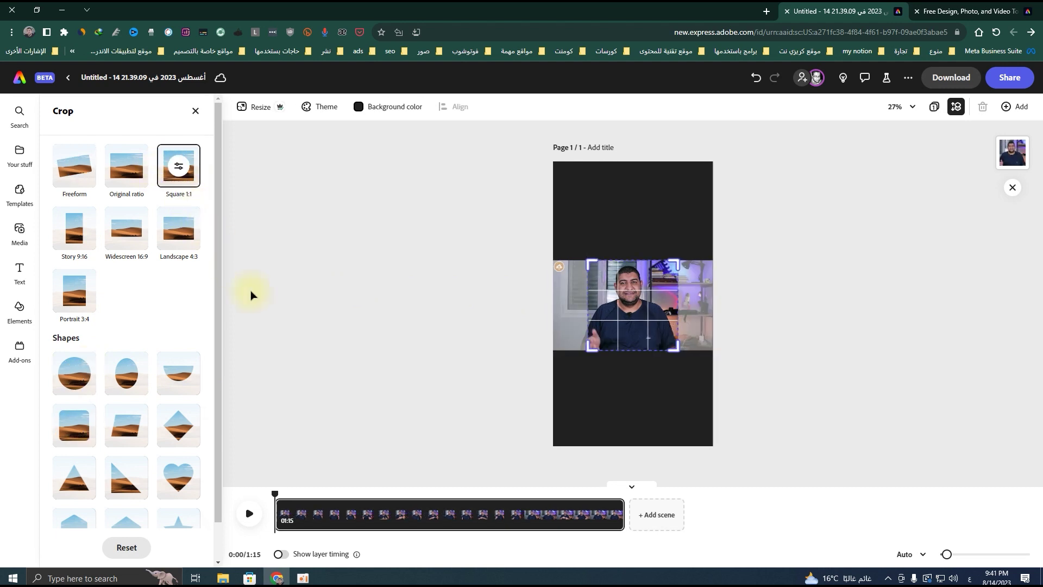
pyautogui.scroll(-1, 176, 405)
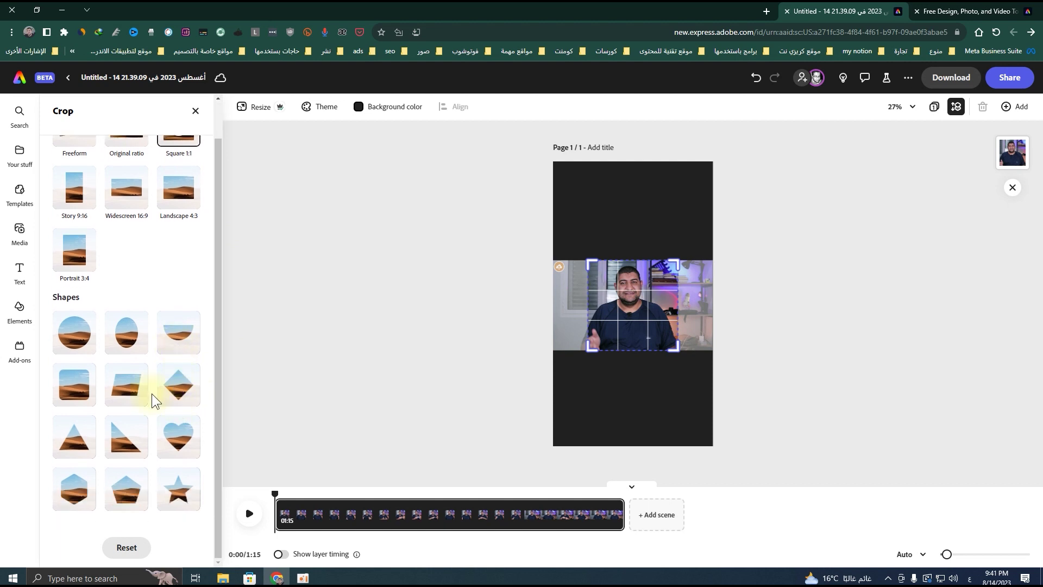
pyautogui.click(126, 547)
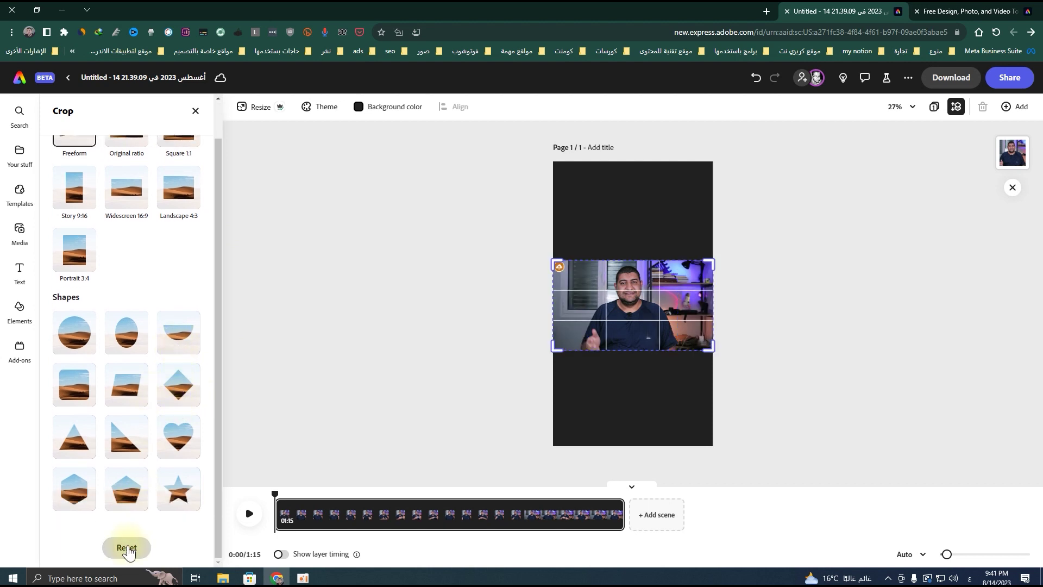
# Crop the video with the rounded-square shape and widen the crop on both sides to a rounded rectangle almost as wide as the page
pyautogui.click(83, 389)
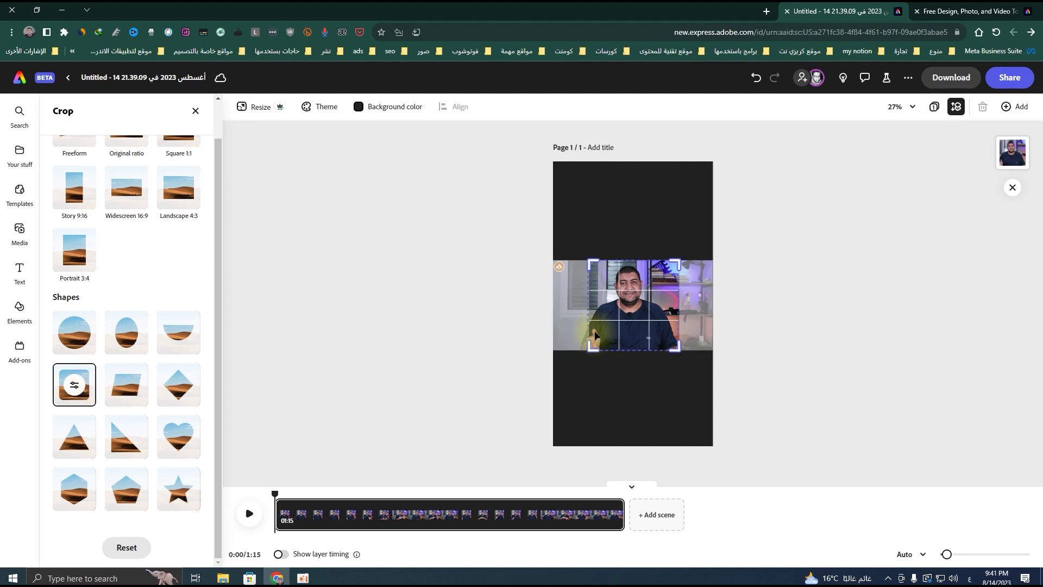
pyautogui.moveTo(593, 349); pyautogui.dragTo(577, 351)
pyautogui.moveTo(677, 350); pyautogui.dragTo(709, 348)
pyautogui.moveTo(574, 350); pyautogui.dragTo(565, 347)
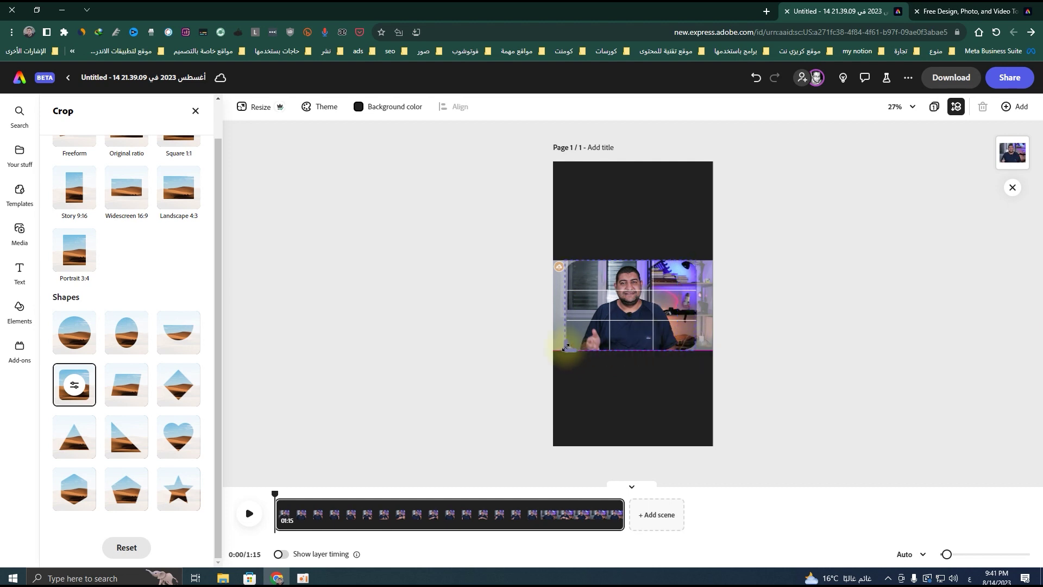
pyautogui.click(607, 365)
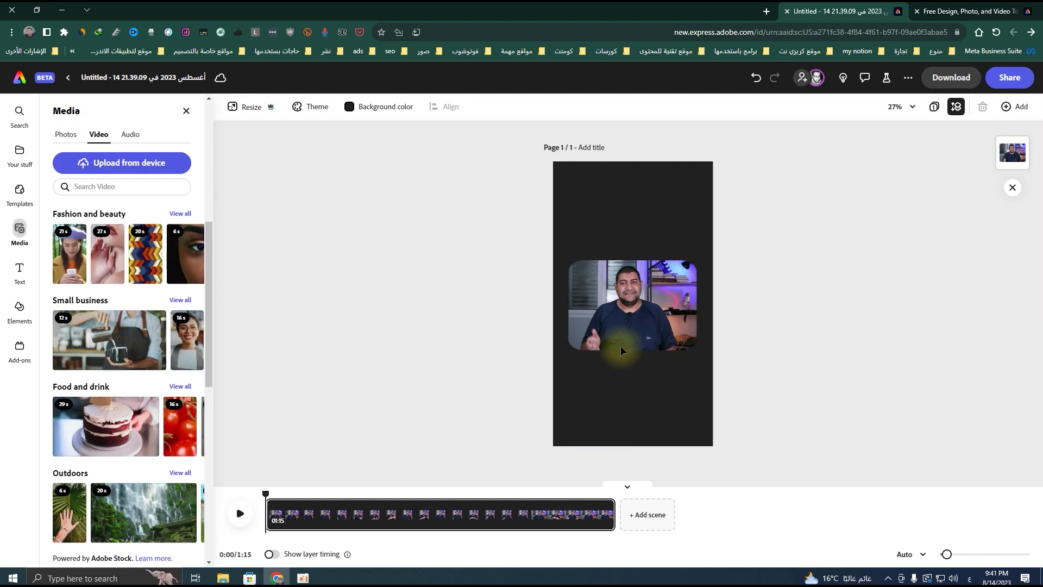
# Move the cropped video near the top of the page and narrow it from its left and right edges
pyautogui.moveTo(630, 322); pyautogui.dragTo(638, 234)
pyautogui.click(667, 313)
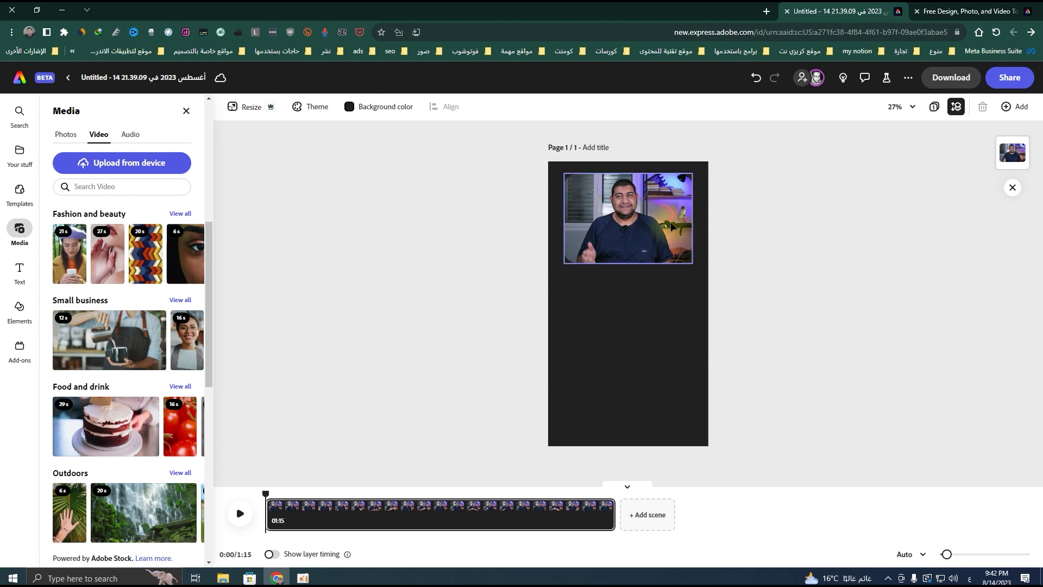
pyautogui.click(630, 228)
pyautogui.moveTo(567, 216); pyautogui.dragTo(579, 216)
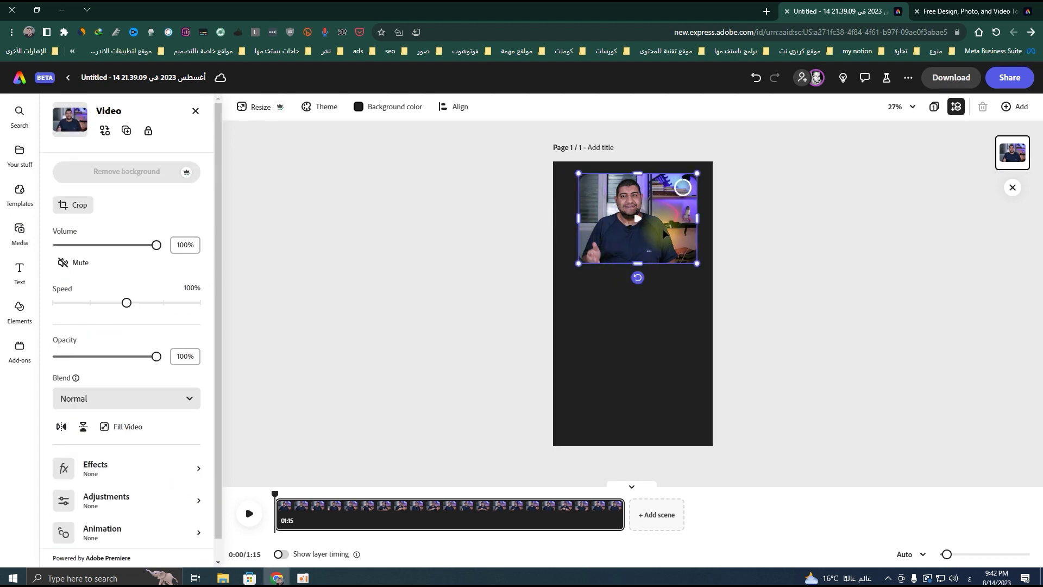
pyautogui.moveTo(696, 217); pyautogui.dragTo(685, 217)
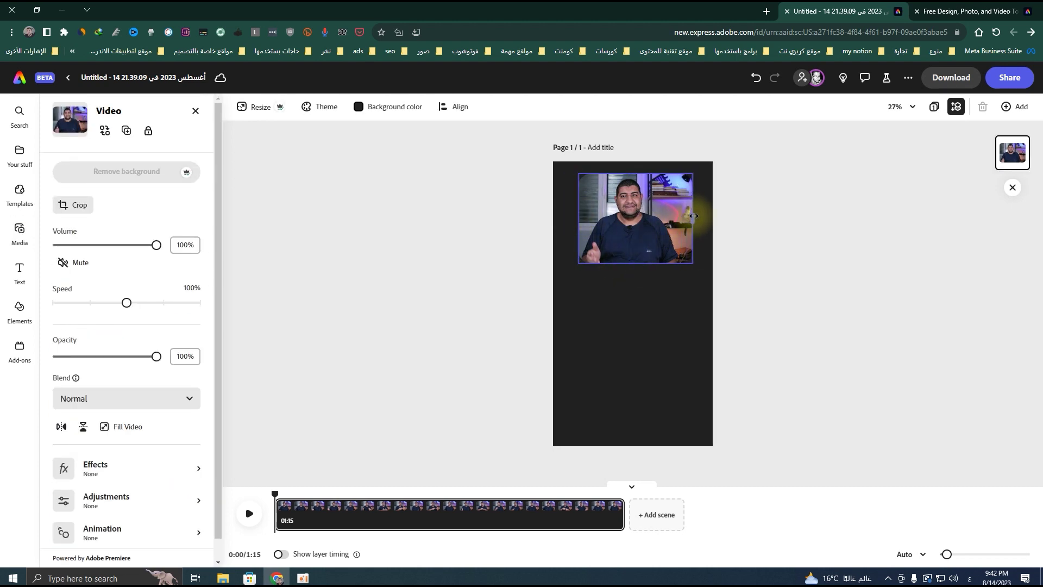
# Center the narrowed video horizontally in the upper part of the page, leaving a larger gap above it
pyautogui.click(636, 241)
pyautogui.moveTo(635, 241); pyautogui.dragTo(641, 246)
pyautogui.click(823, 315)
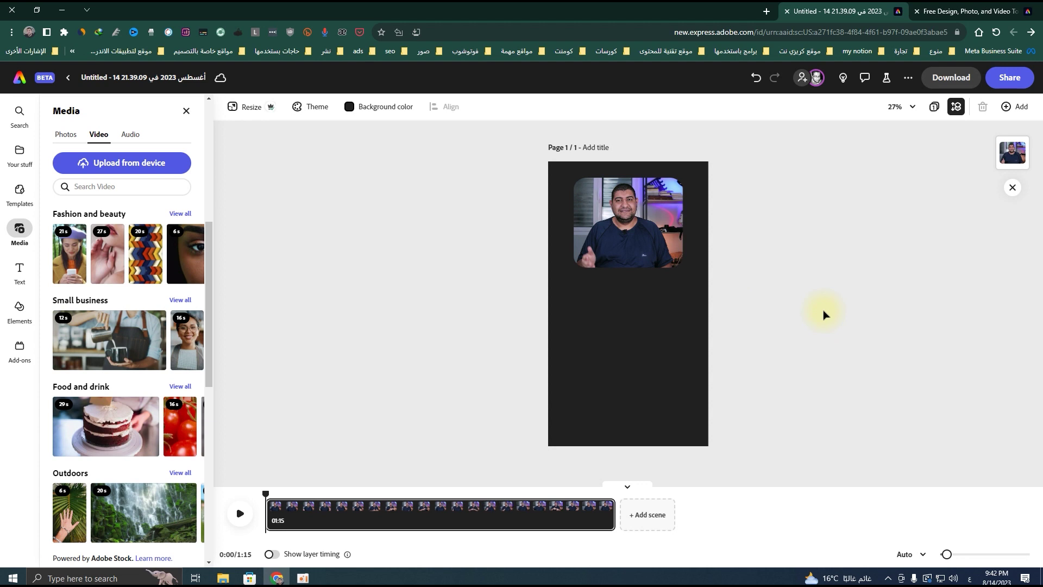
pyautogui.moveTo(629, 243); pyautogui.dragTo(629, 262)
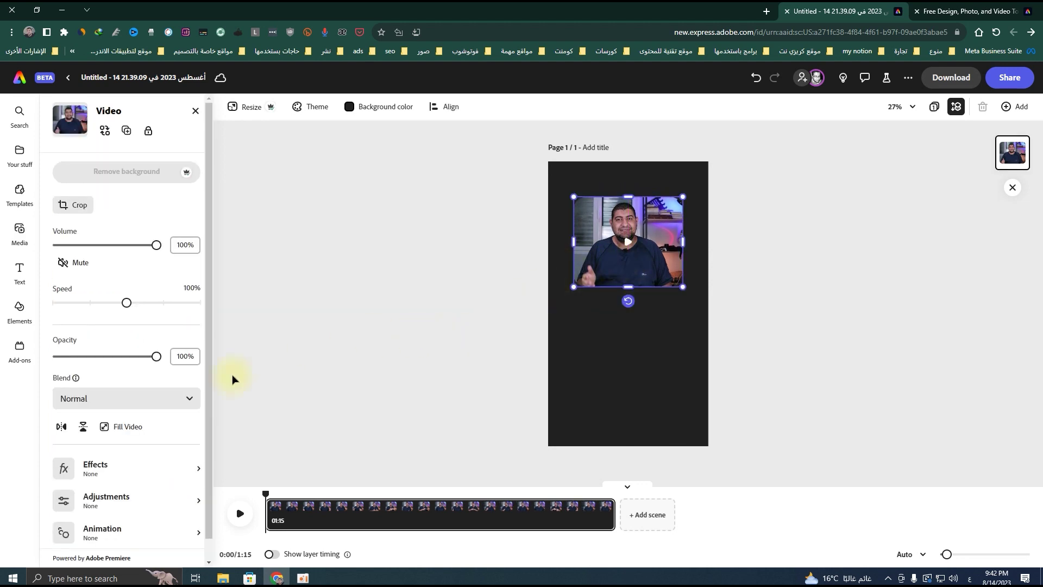
# Try the teal-blue duotone, the grey-violet duotone and the Grayscale effect on the video, and set the effect back to None
pyautogui.click(112, 477)
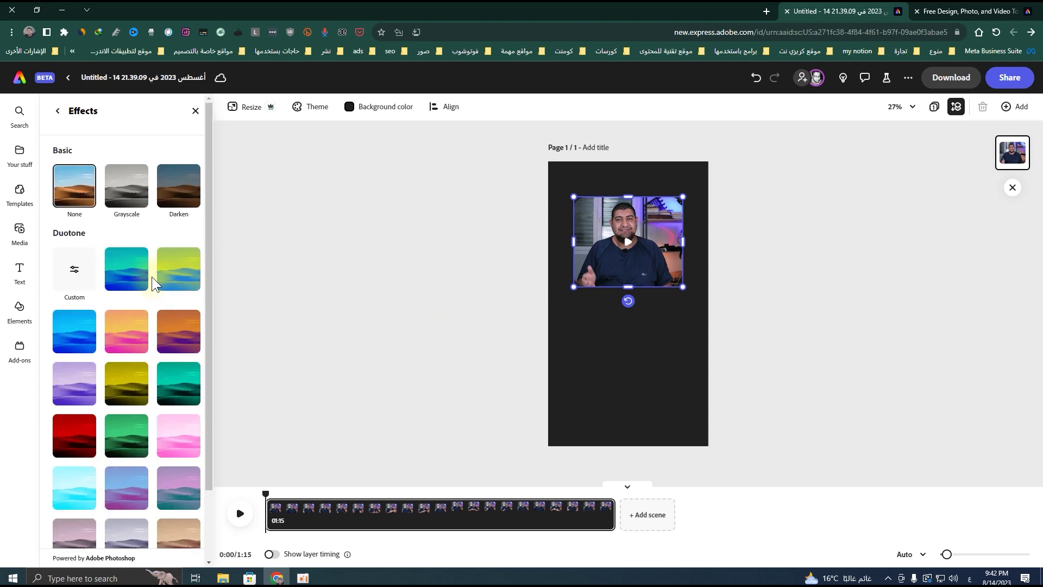
pyautogui.click(136, 284)
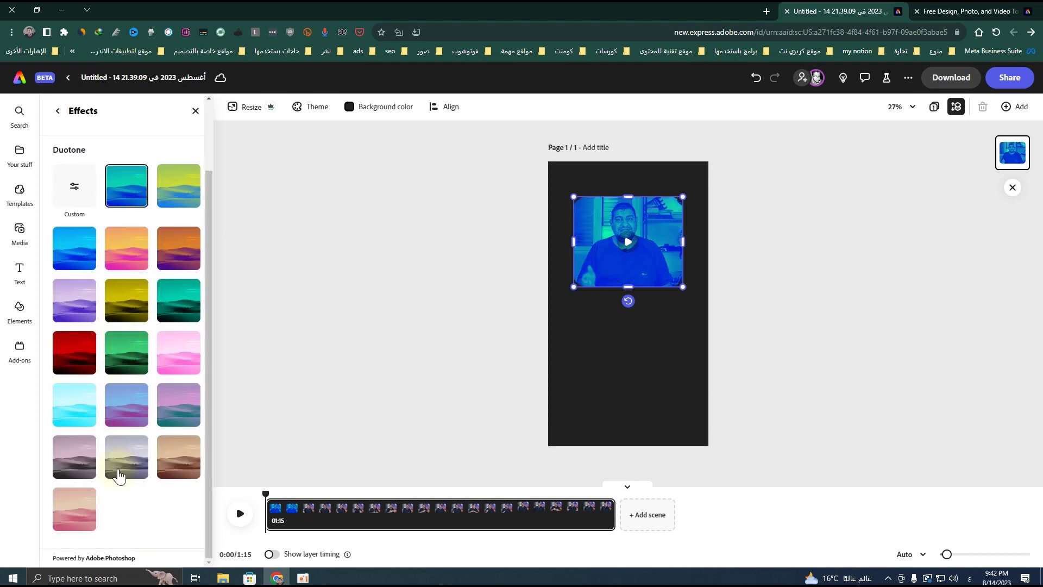
pyautogui.click(120, 459)
pyautogui.scroll(2, 115, 458)
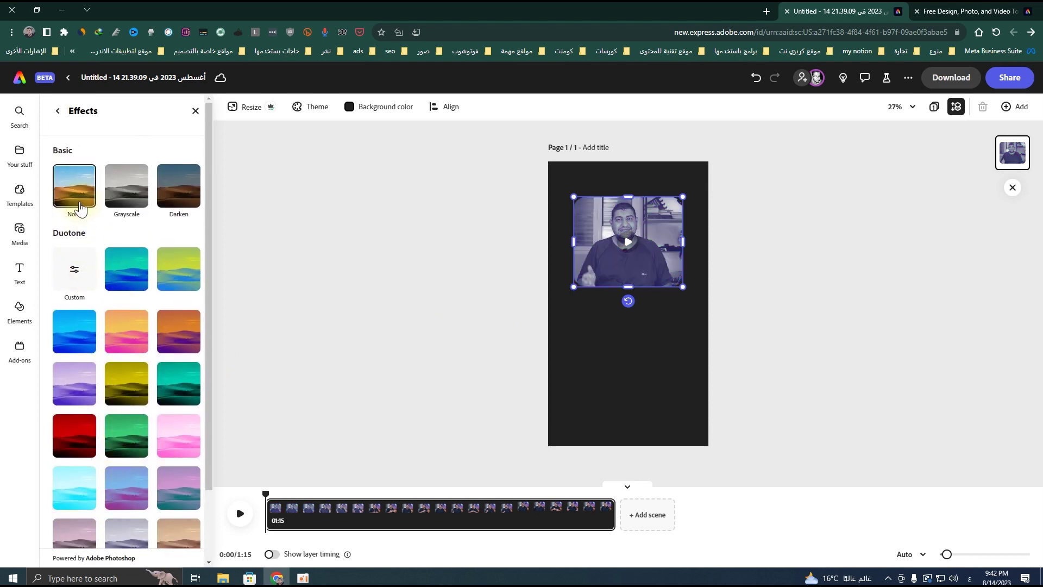
pyautogui.click(121, 213)
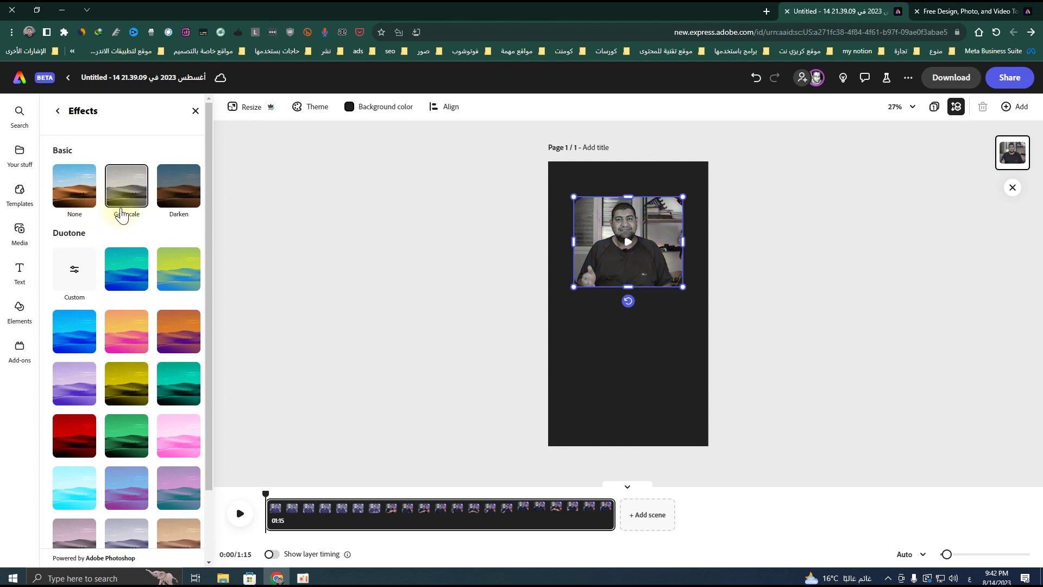
pyautogui.click(728, 284)
pyautogui.click(649, 236)
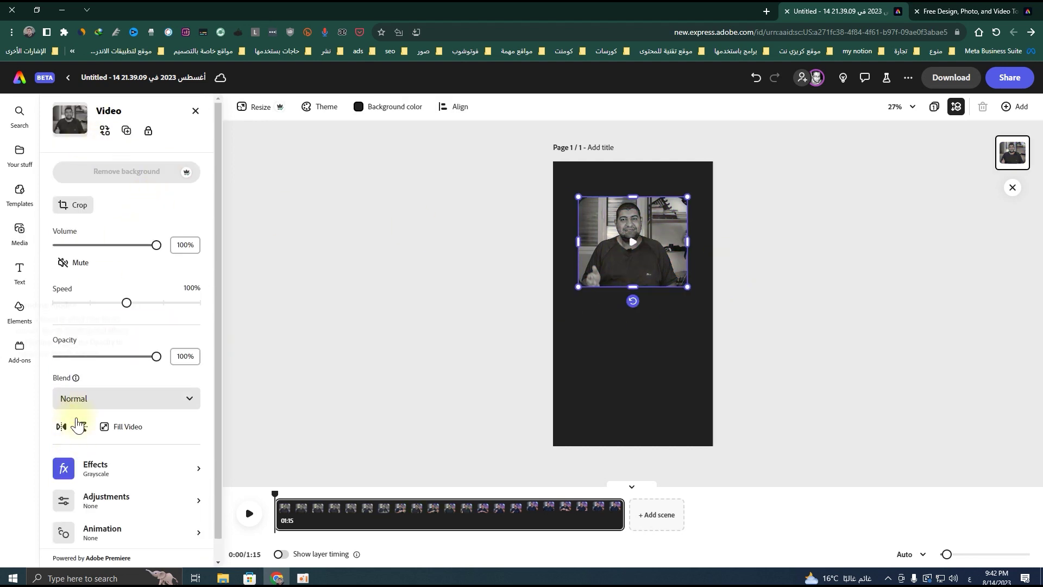
pyautogui.click(76, 468)
pyautogui.click(85, 173)
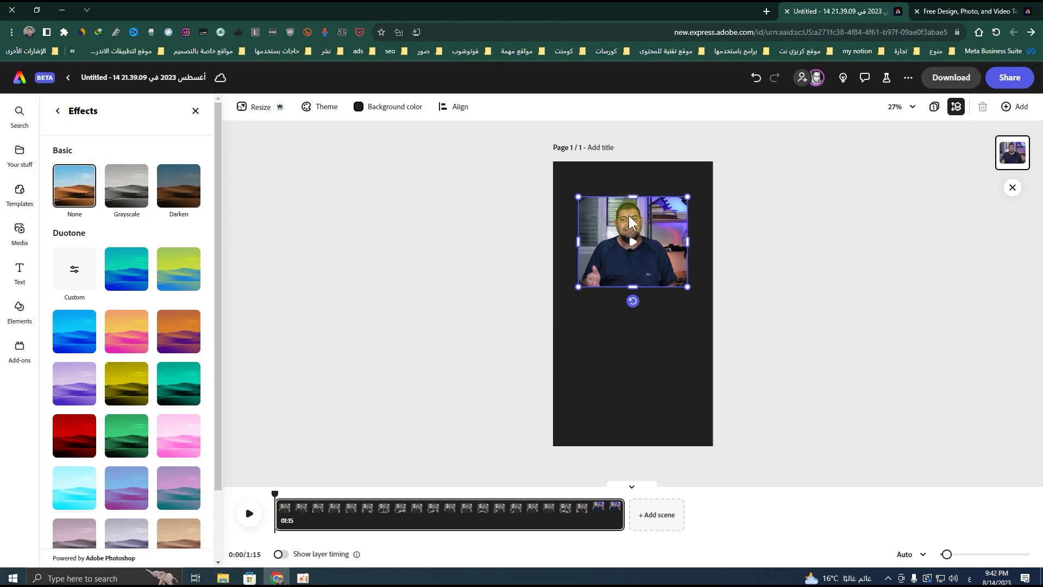
# Enlarge the video proportionally and center it in the upper part of the page
pyautogui.moveTo(687, 196); pyautogui.dragTo(712, 175)
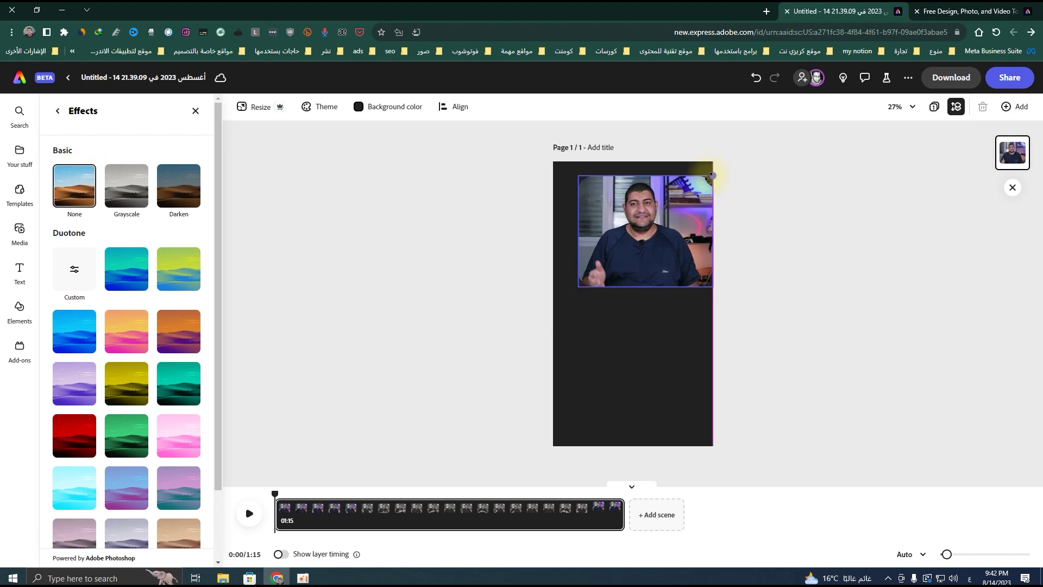
pyautogui.moveTo(660, 243); pyautogui.dragTo(638, 240)
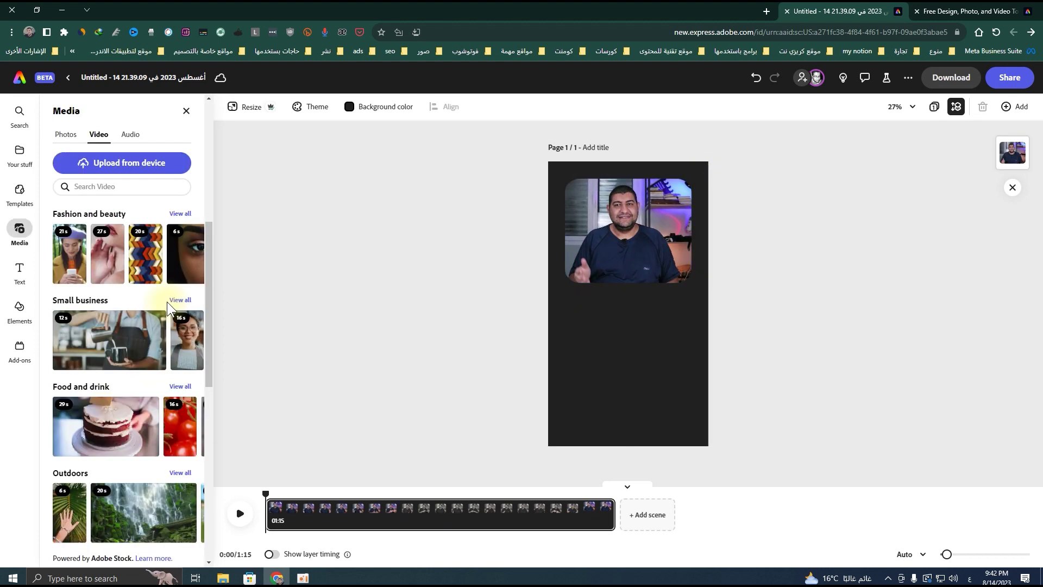
# Adjust the video's light by setting Shadows to 42 and Highlights to -10
pyautogui.click(638, 240)
pyautogui.click(136, 500)
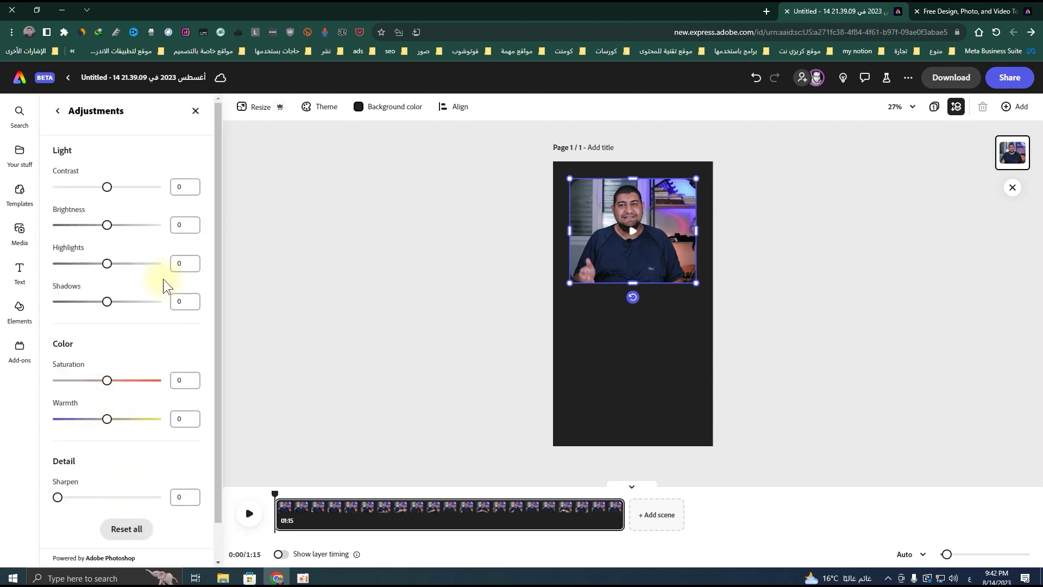
pyautogui.scroll(-1, 140, 298)
pyautogui.scroll(1, 150, 310)
pyautogui.moveTo(125, 303); pyautogui.dragTo(139, 305)
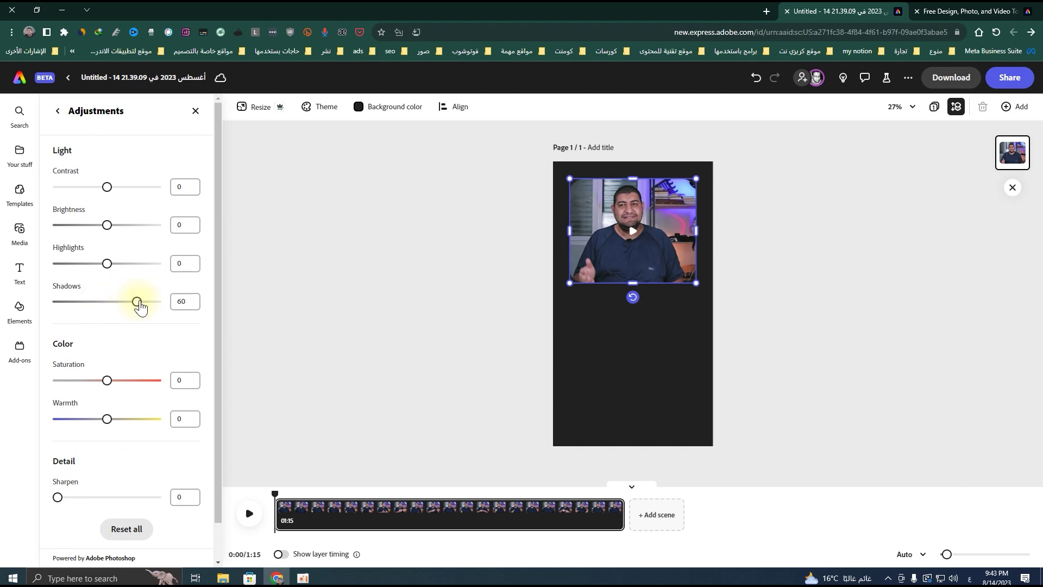
pyautogui.moveTo(93, 274); pyautogui.dragTo(110, 264)
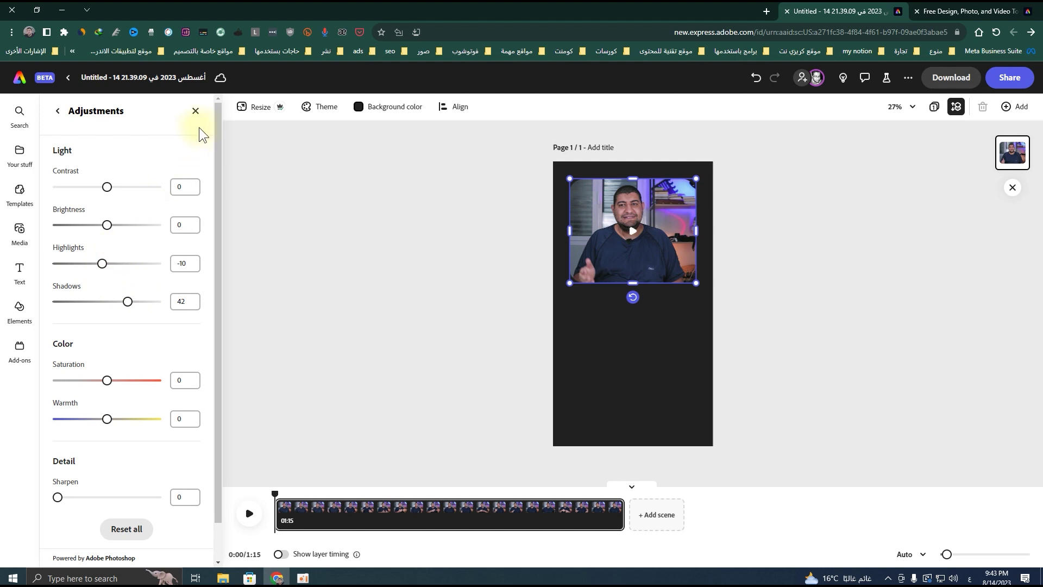
pyautogui.click(548, 296)
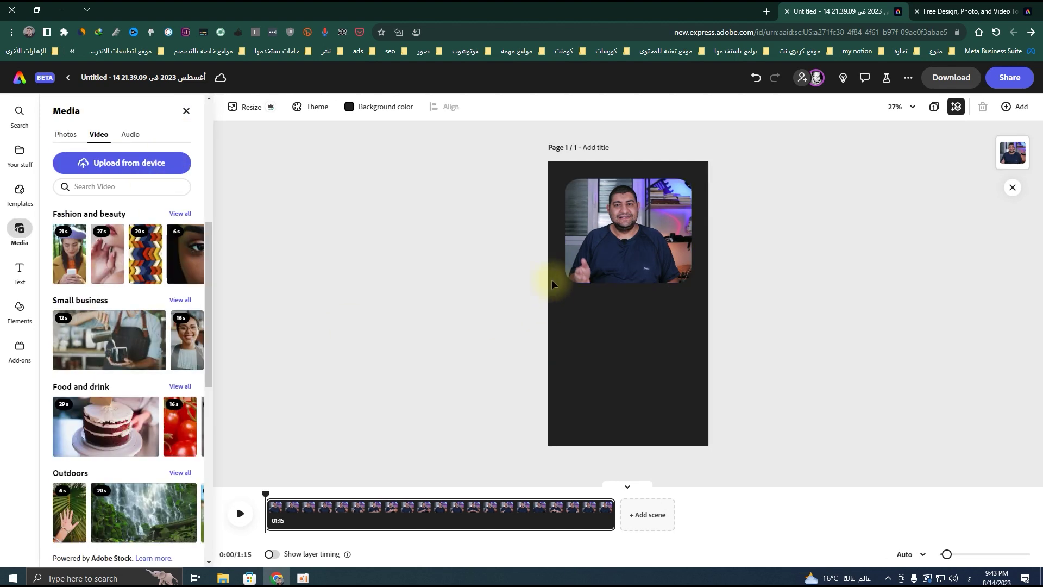
# Apply the Flicker entrance animation to the video
pyautogui.click(607, 241)
pyautogui.click(136, 530)
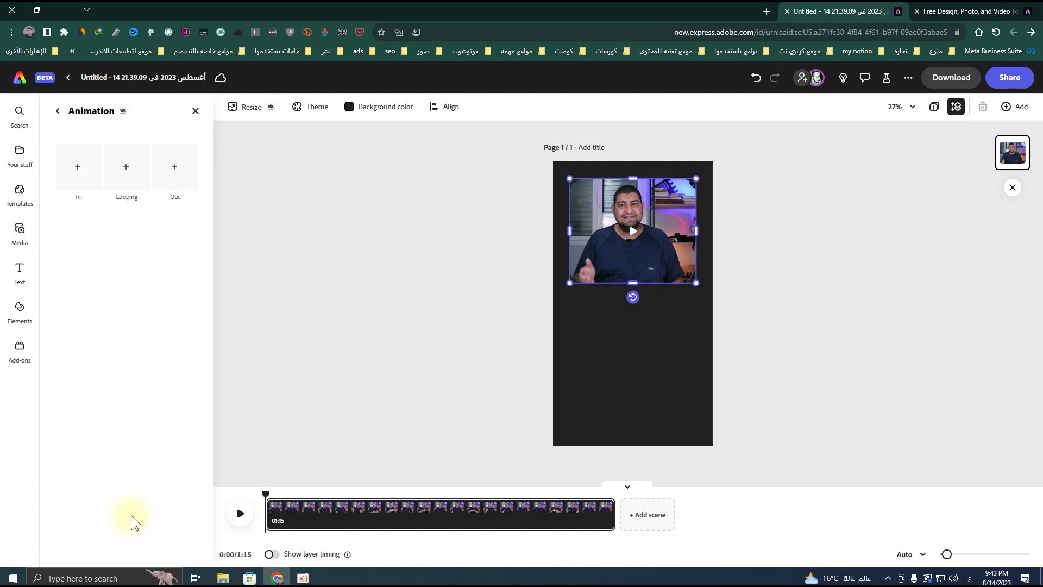
pyautogui.click(91, 178)
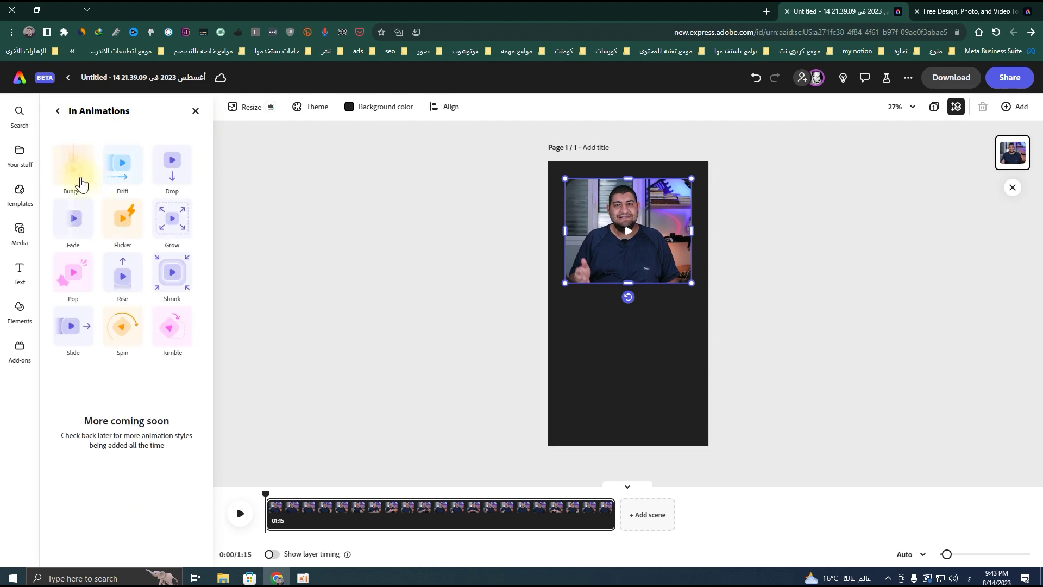
pyautogui.click(79, 180)
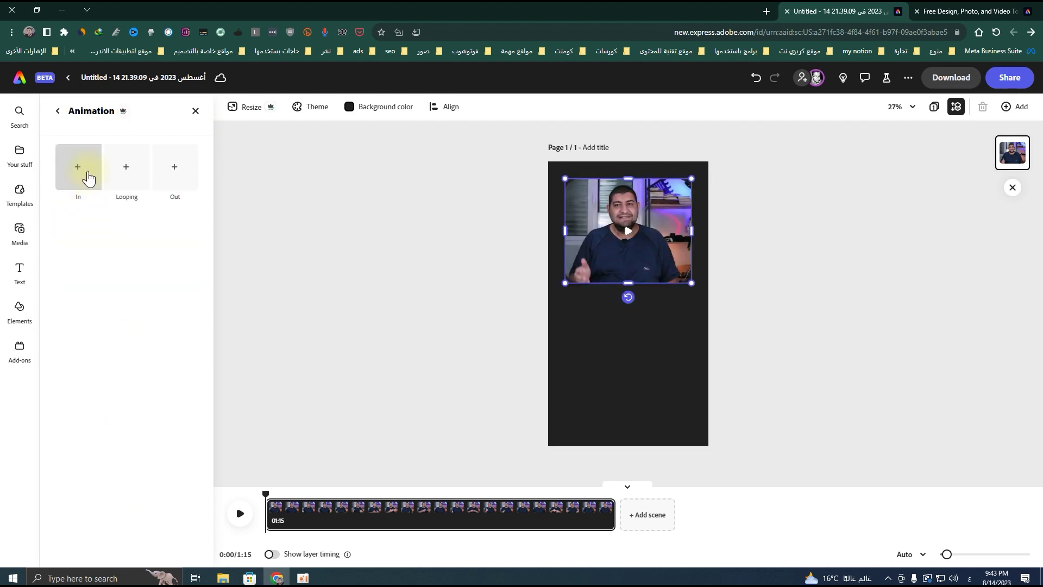
pyautogui.click(84, 175)
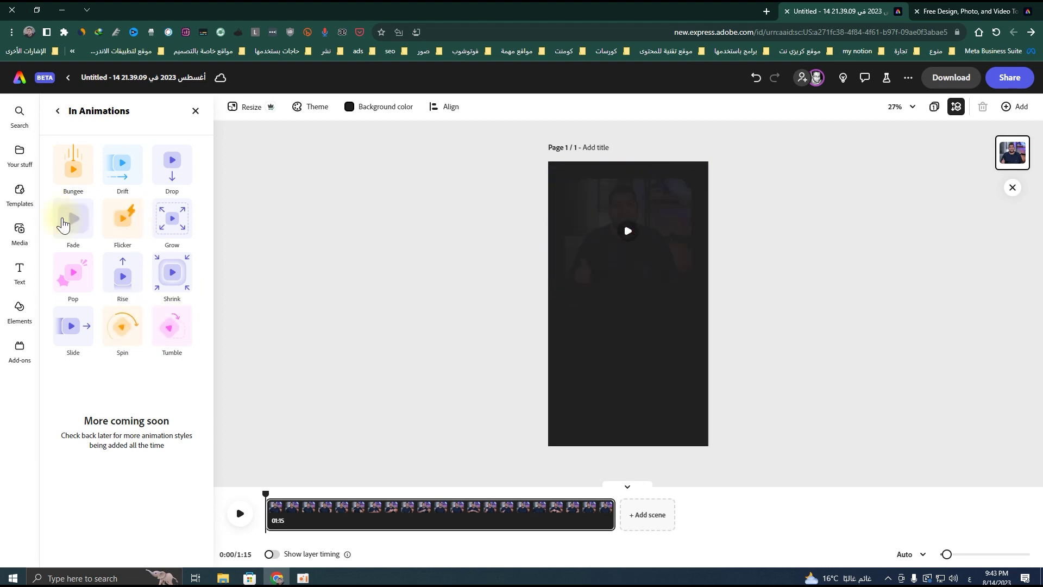
pyautogui.click(136, 224)
# Look through the looping animations, including Pulse, without adding one, and return to the video's animation settings
pyautogui.click(145, 182)
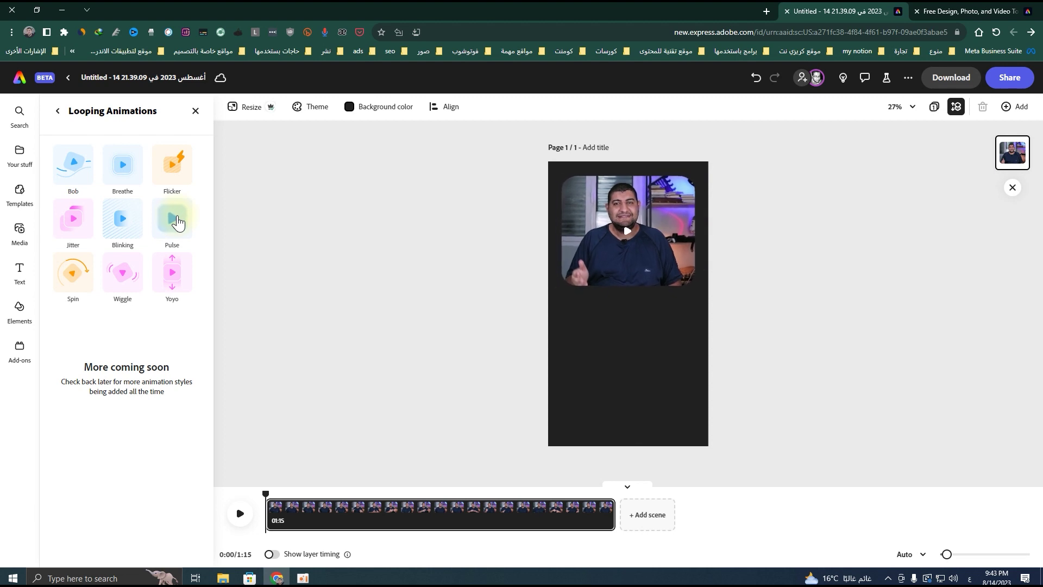
pyautogui.click(176, 234)
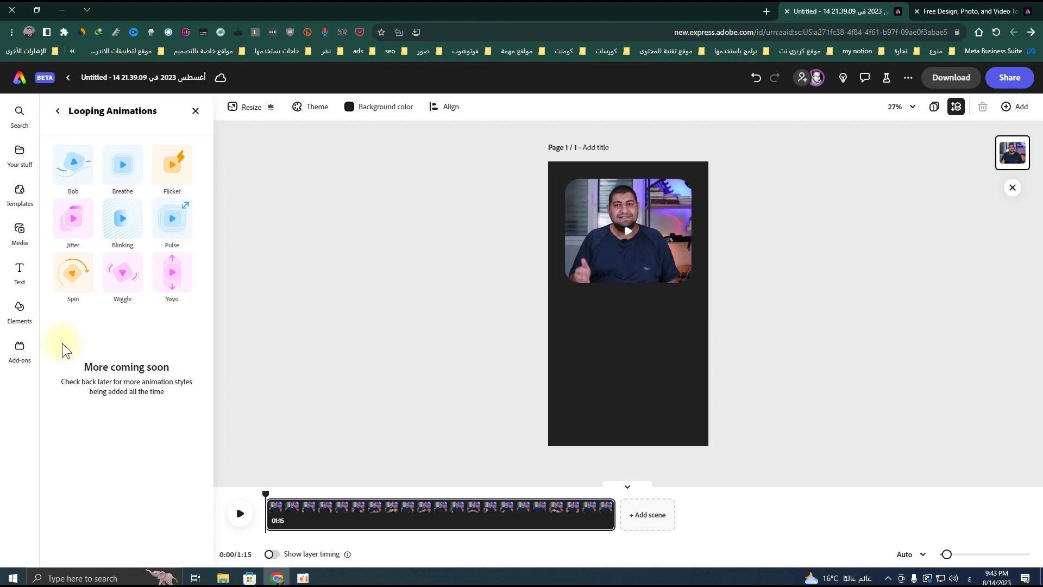
pyautogui.click(196, 111)
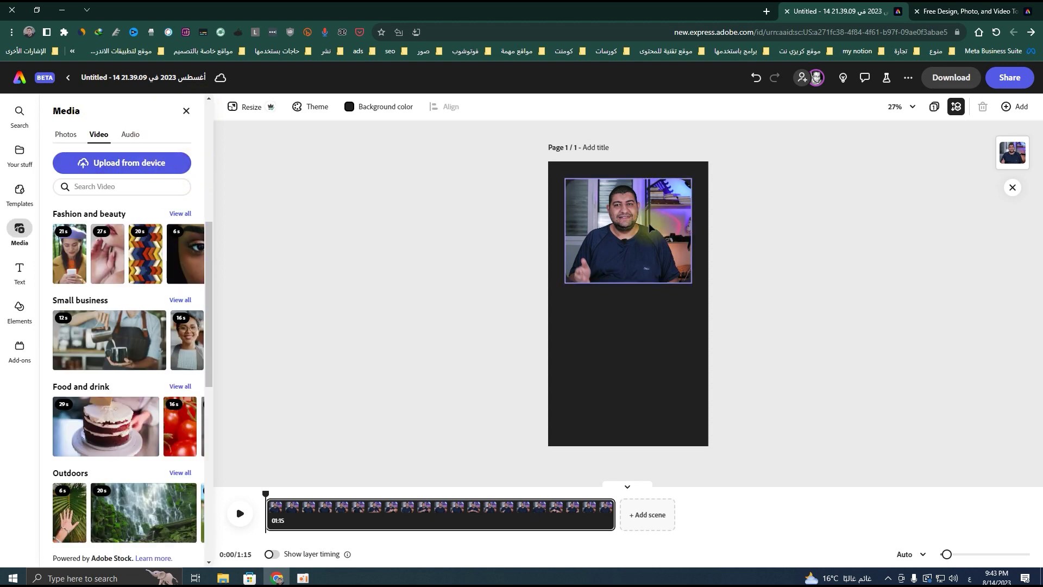
pyautogui.click(148, 535)
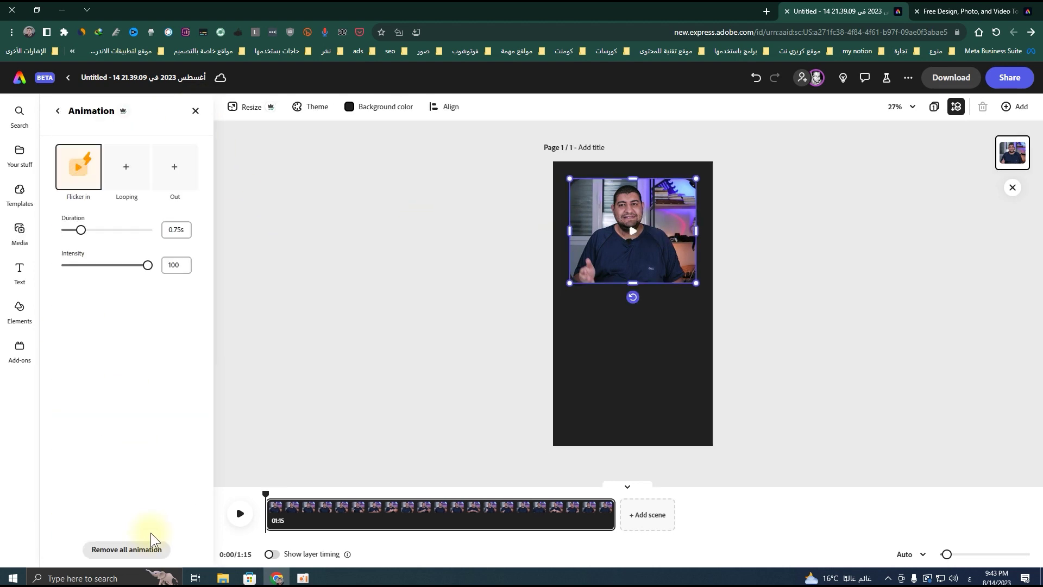
# Apply the Slide exit animation to the video and briefly play the scene
pyautogui.click(188, 168)
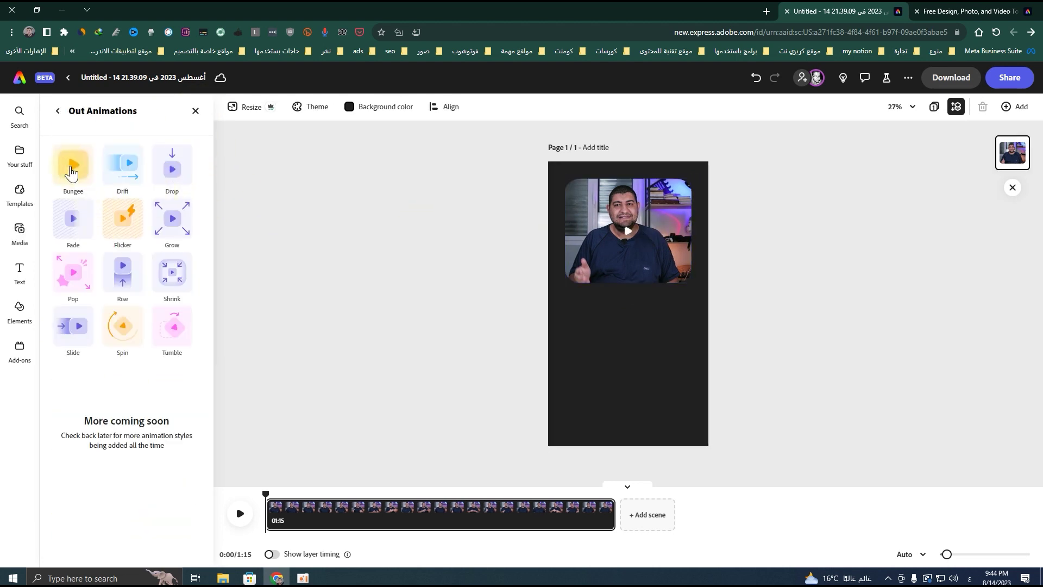
pyautogui.click(76, 325)
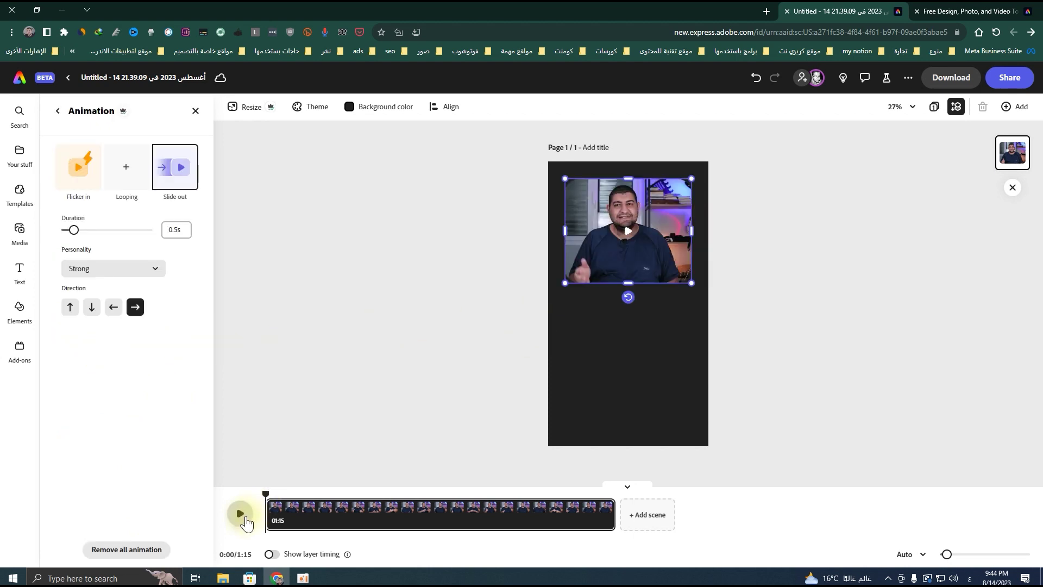
pyautogui.click(240, 514)
pyautogui.click(240, 513)
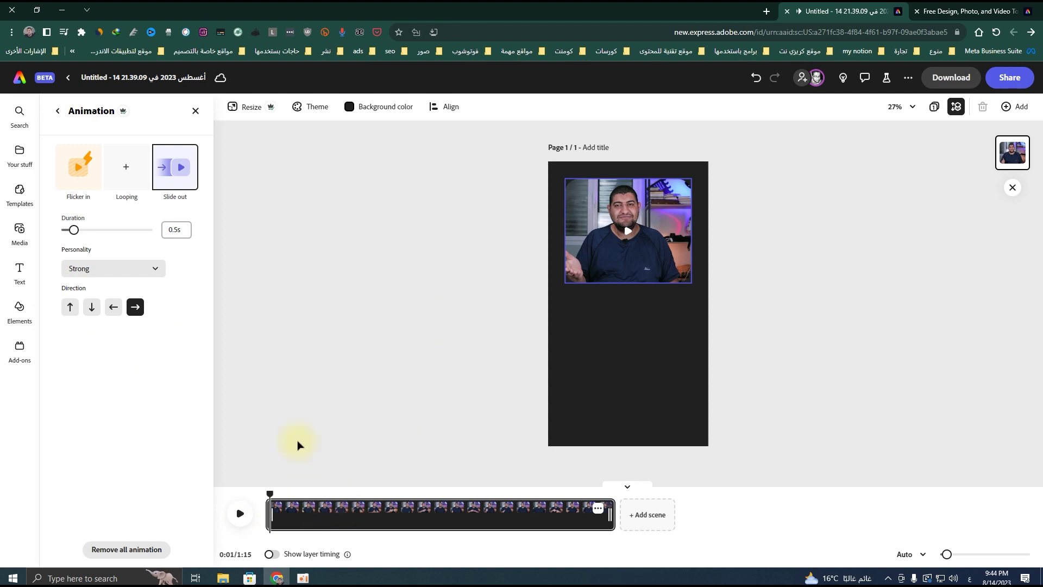
# Trim the scene to 28.2 seconds and play its beginning and end to check the entrance and exit animations
pyautogui.moveTo(611, 519); pyautogui.dragTo(396, 527)
pyautogui.click(338, 523)
pyautogui.click(360, 521)
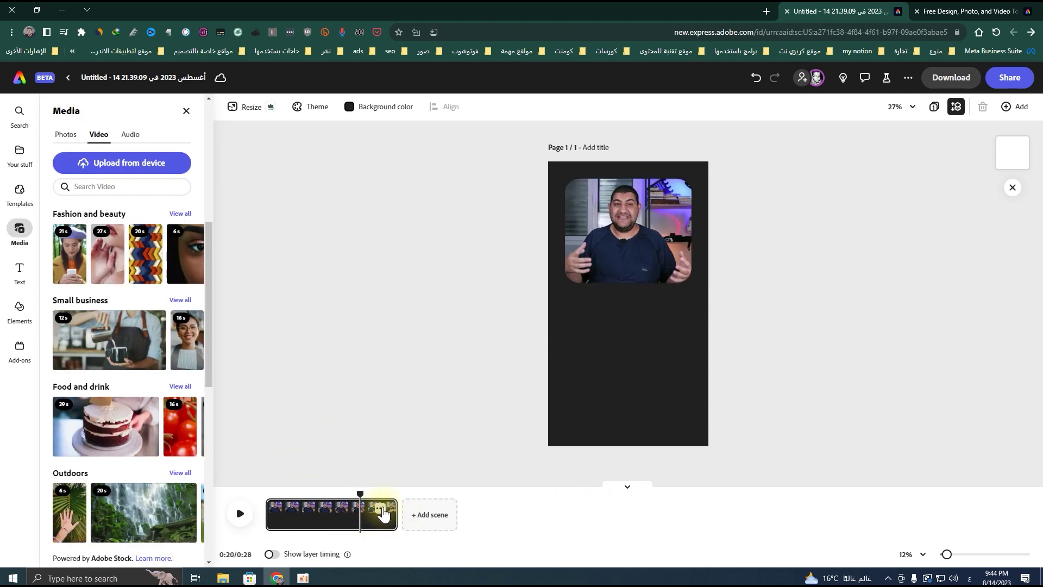
pyautogui.click(381, 507)
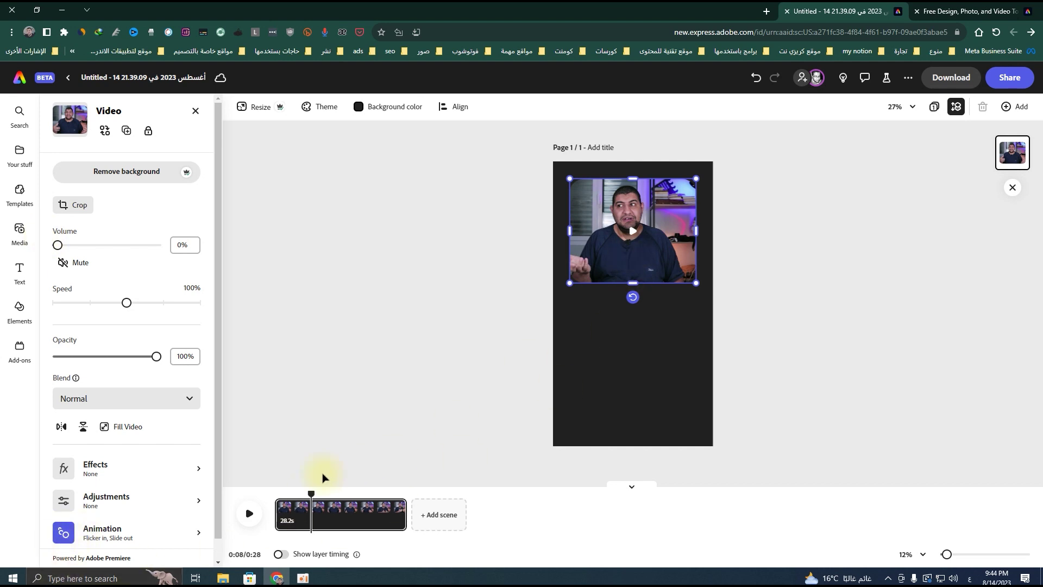
pyautogui.click(247, 513)
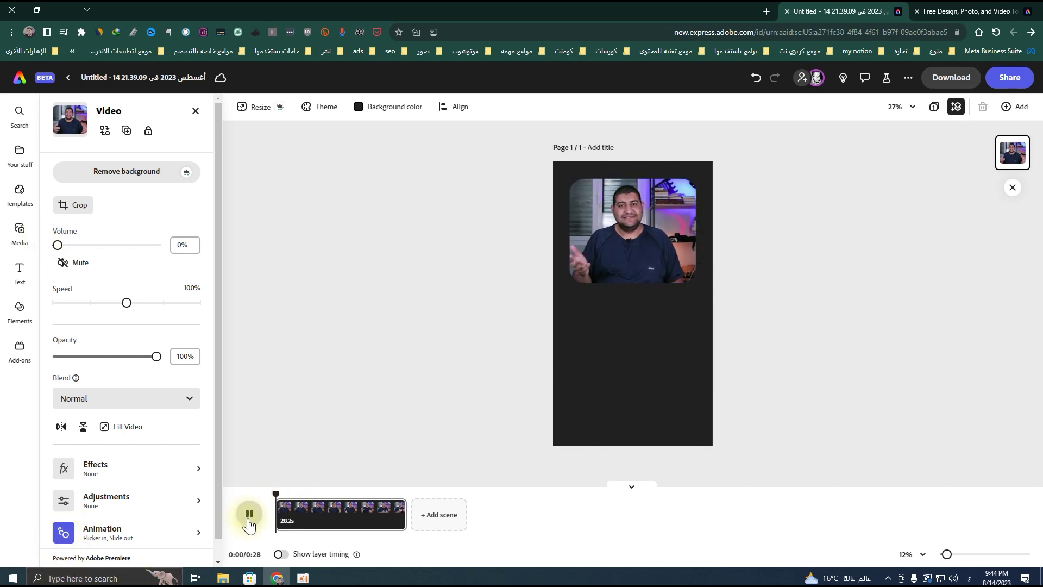
pyautogui.click(248, 521)
pyautogui.moveTo(282, 491); pyautogui.dragTo(403, 491)
pyautogui.click(251, 520)
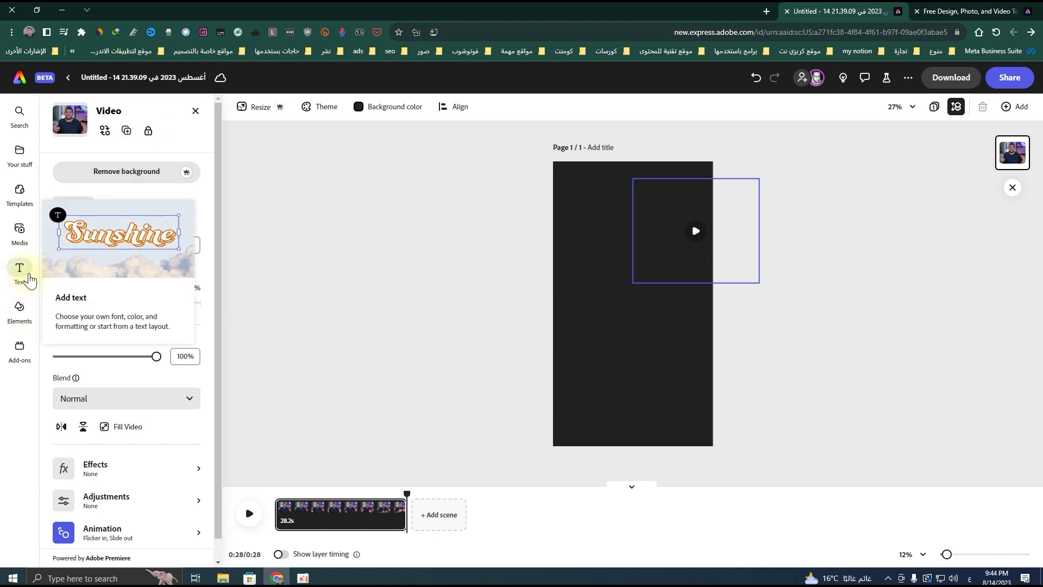
pyautogui.click(20, 308)
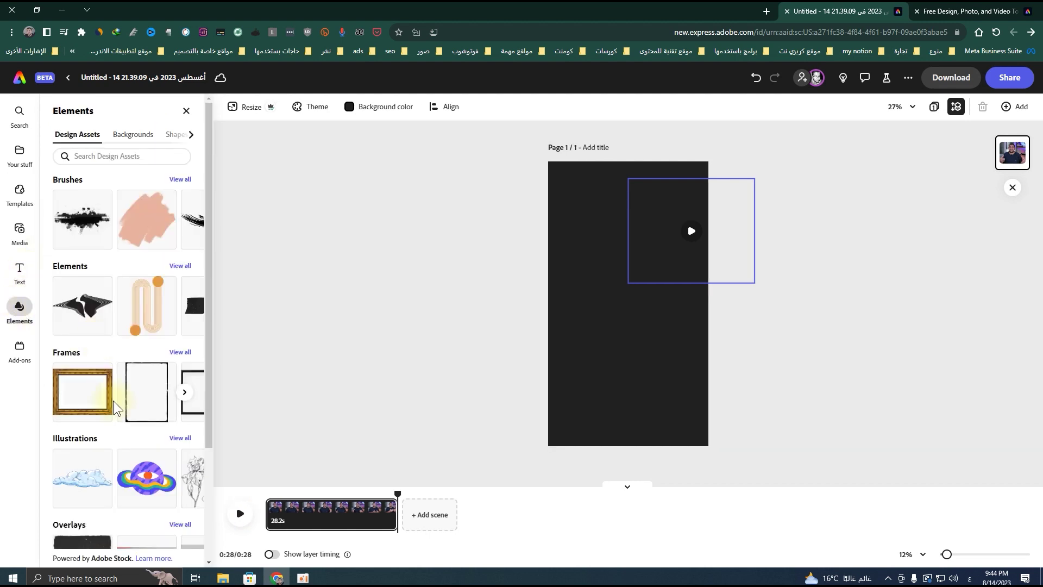
pyautogui.scroll(-2, 111, 402)
pyautogui.scroll(-1, 109, 408)
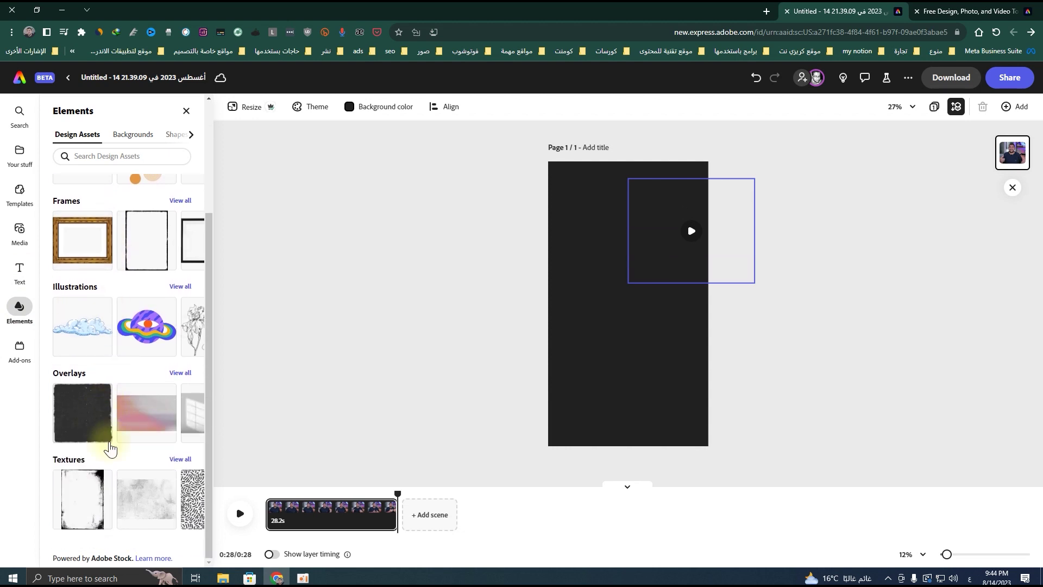
pyautogui.scroll(3, 101, 476)
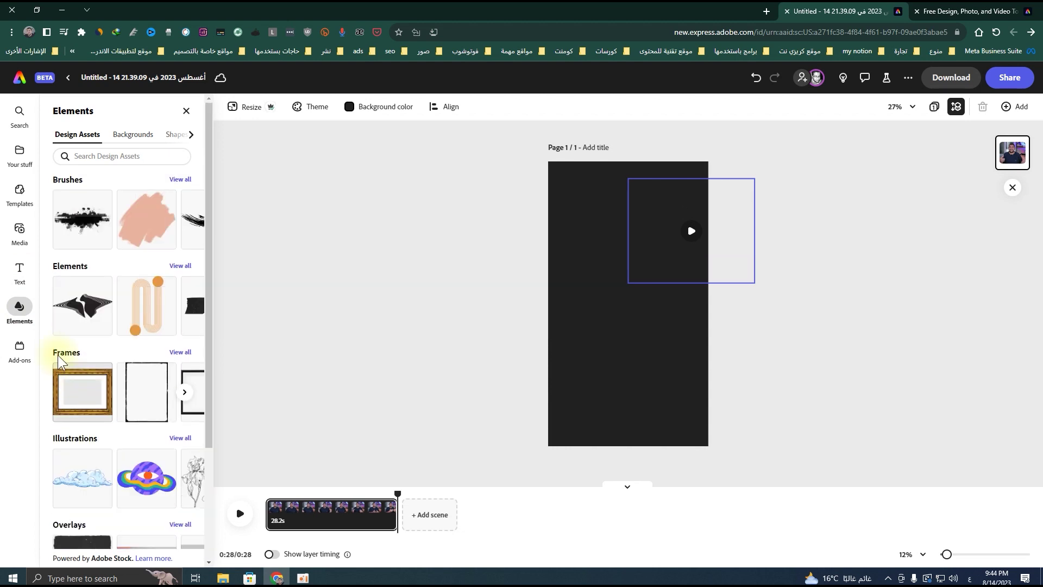
# Add the colorful chevron-pattern stock video from Fashion and beauty and narrow it to a thin vertical strip along the page's left edge
pyautogui.click(21, 231)
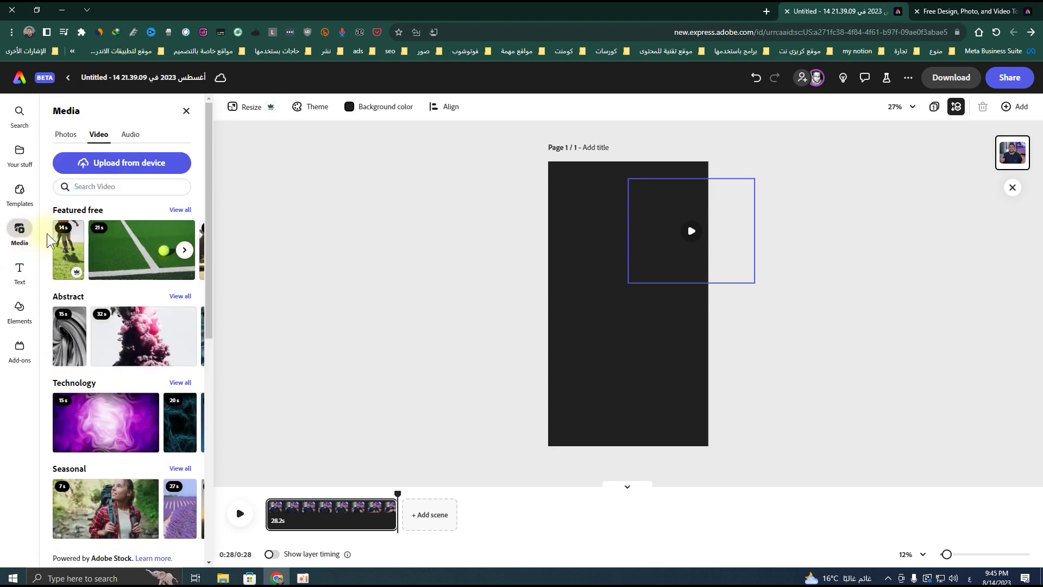
pyautogui.scroll(-5, 128, 337)
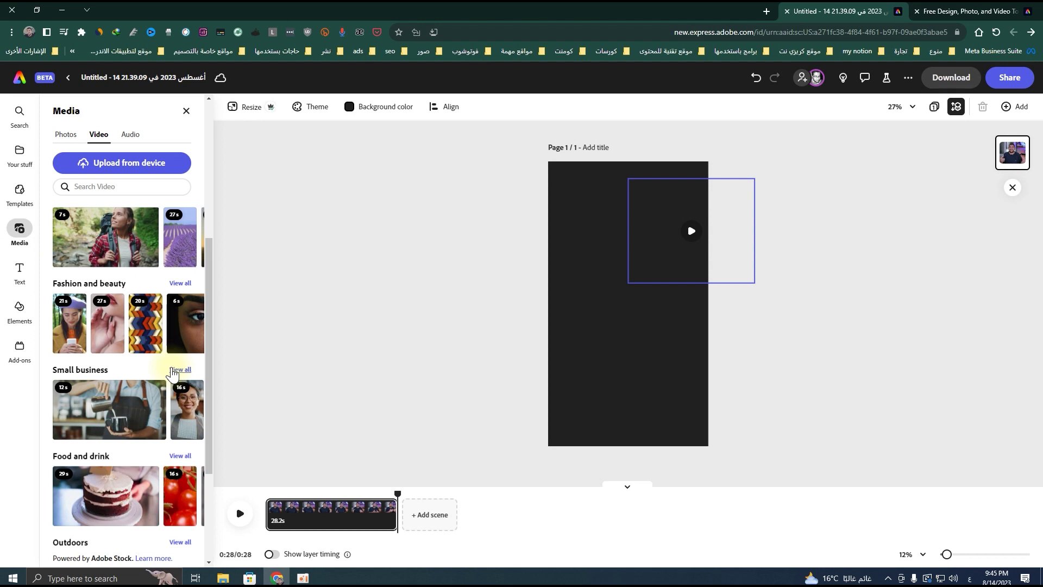
pyautogui.moveTo(398, 493); pyautogui.dragTo(274, 508)
pyautogui.click(140, 332)
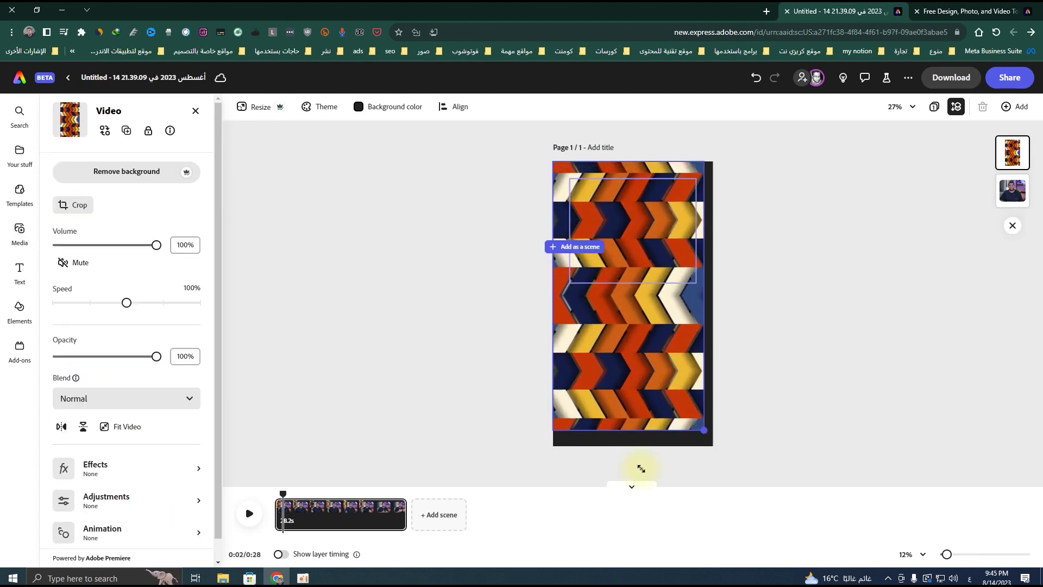
pyautogui.moveTo(713, 305); pyautogui.dragTo(564, 310)
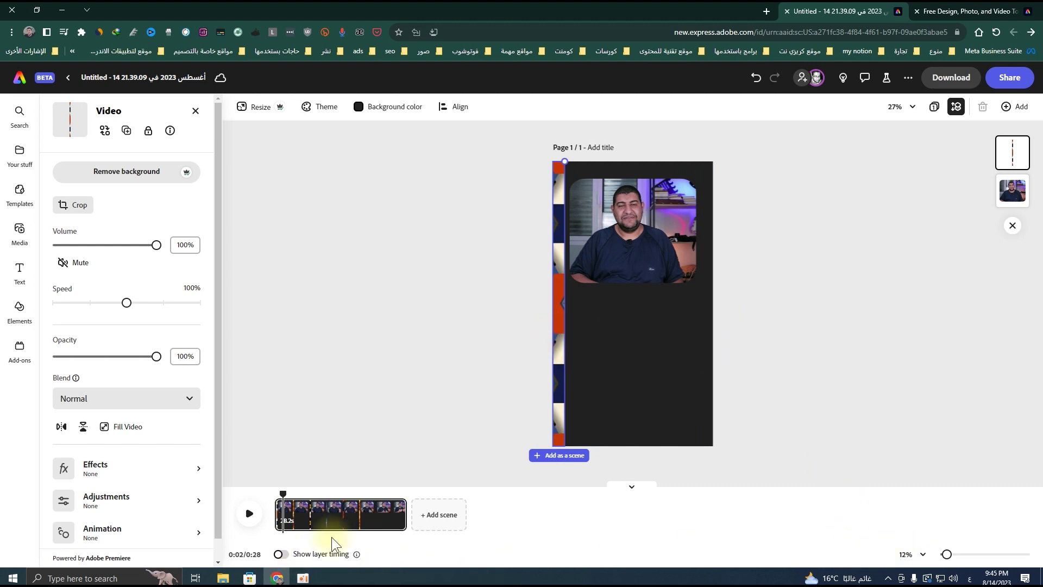
# Duplicate the patterned strip, place the copy along the page's right edge, and play the scene to check both strips
pyautogui.rightClick(561, 331)
pyautogui.click(609, 380)
pyautogui.moveTo(555, 338); pyautogui.dragTo(728, 333)
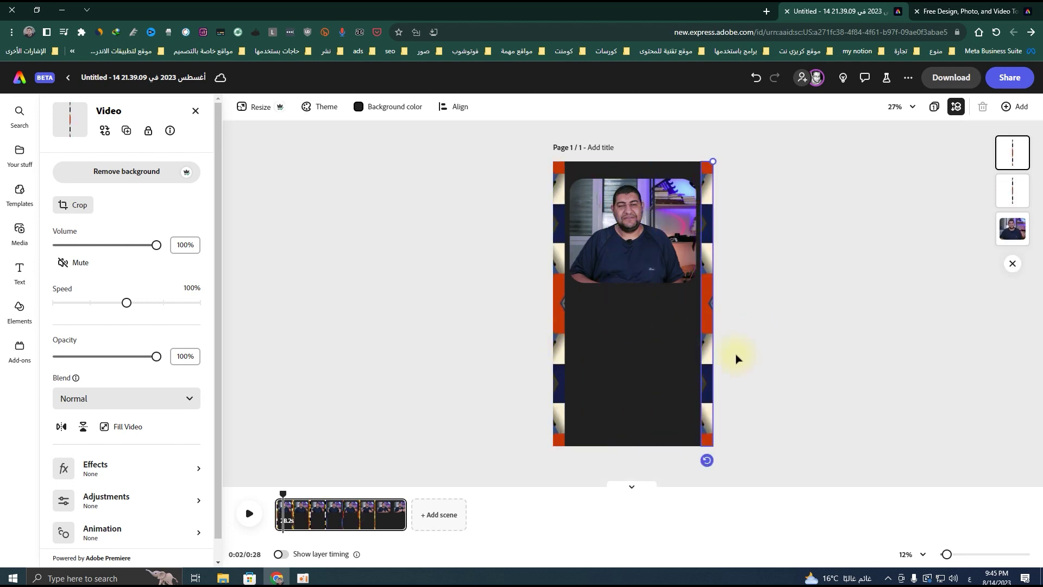
pyautogui.click(752, 342)
pyautogui.click(241, 512)
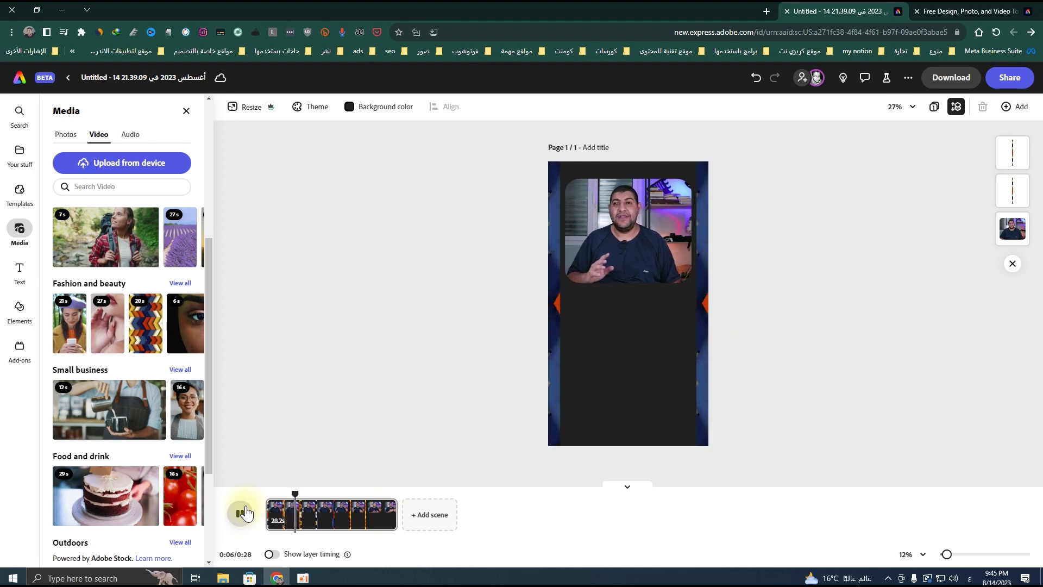
pyautogui.click(242, 513)
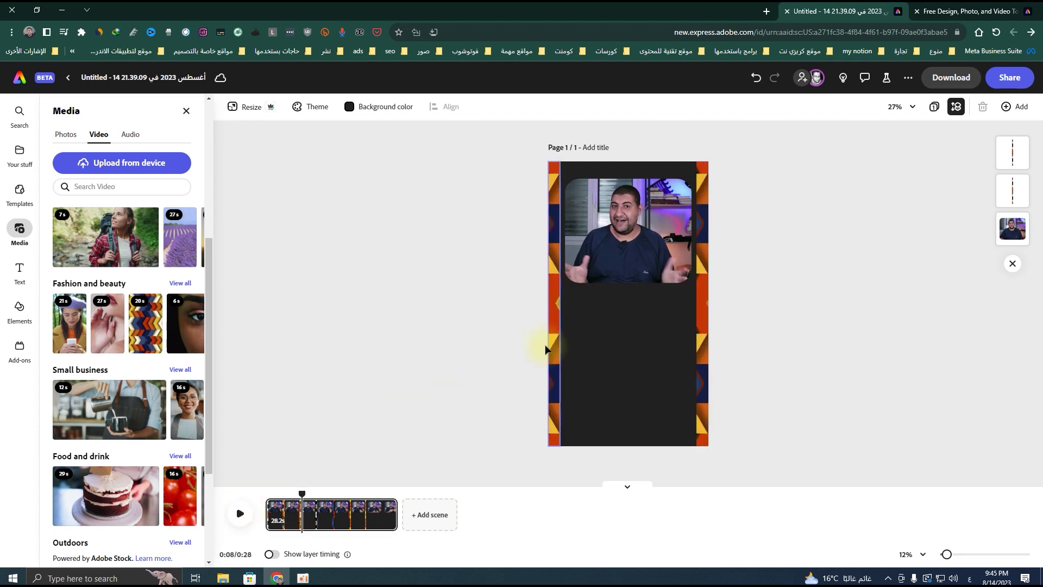
# Add an empty second scene and set the scene durations to 11.7 seconds for the first and 10.7 seconds for the second
pyautogui.scroll(-3, 85, 370)
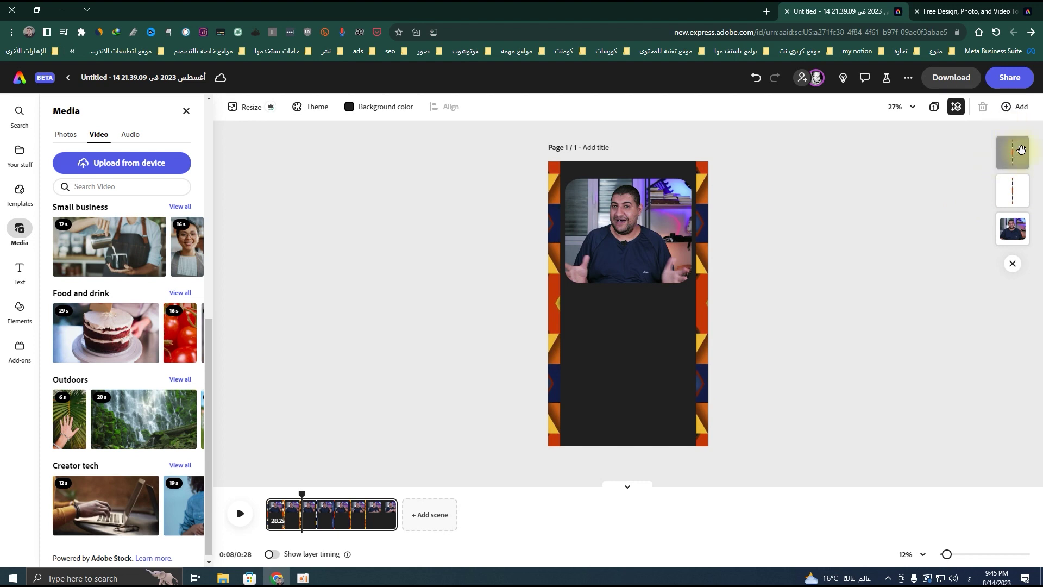
pyautogui.click(1020, 107)
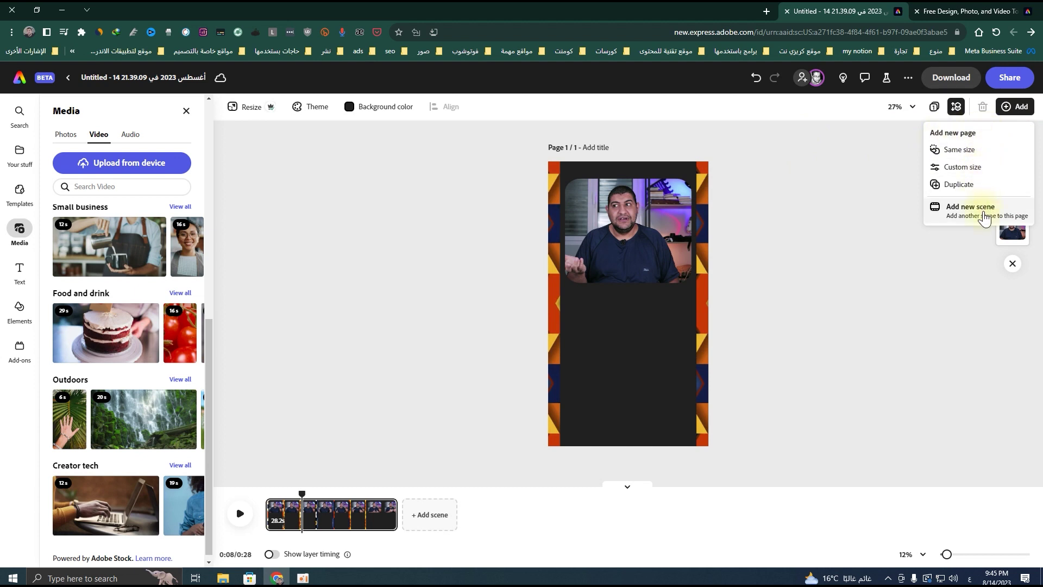
pyautogui.click(454, 537)
pyautogui.click(417, 521)
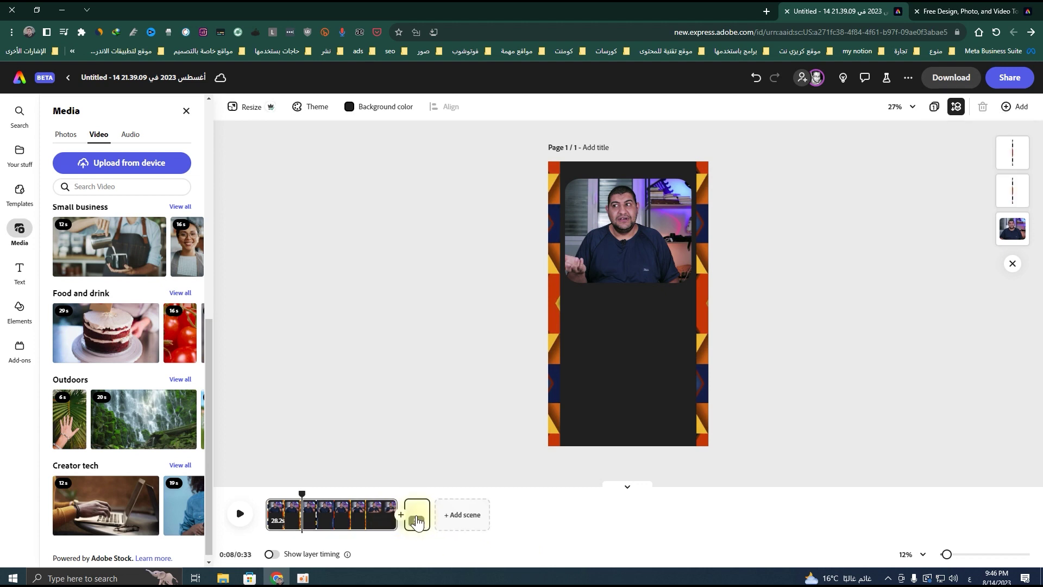
pyautogui.moveTo(397, 516); pyautogui.dragTo(426, 516)
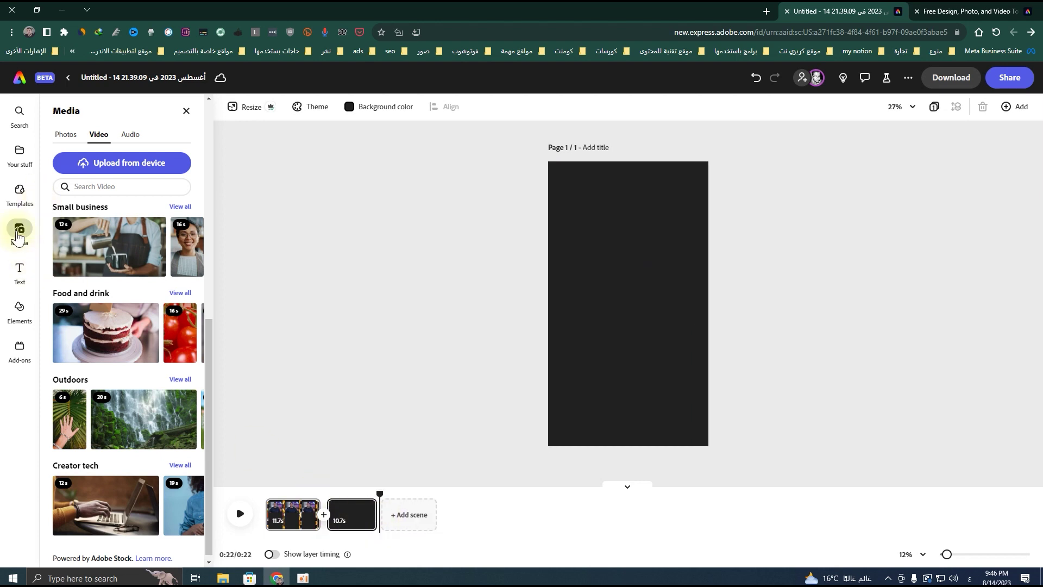
pyautogui.click(19, 193)
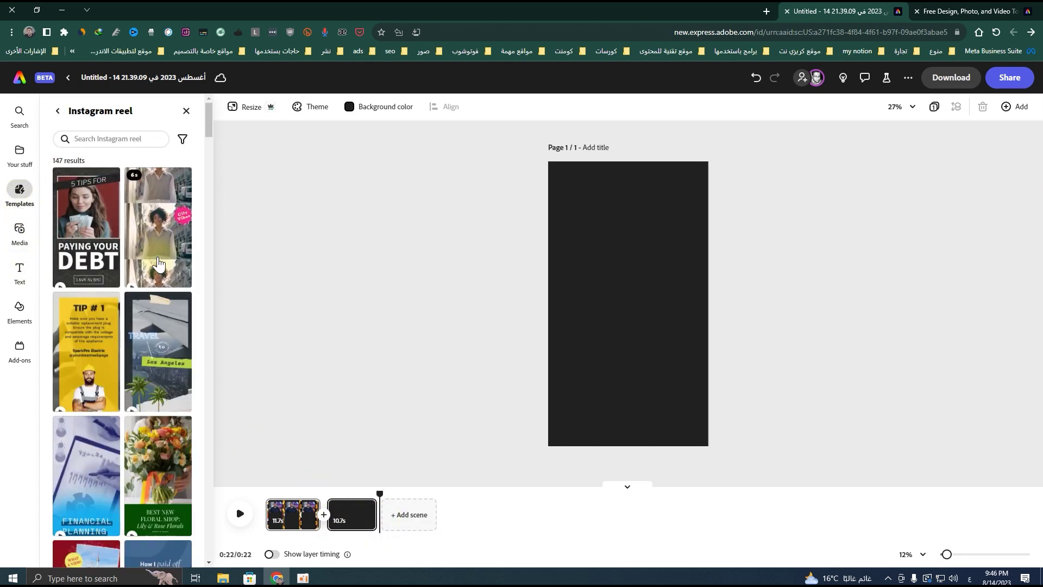
pyautogui.scroll(-7, 158, 260)
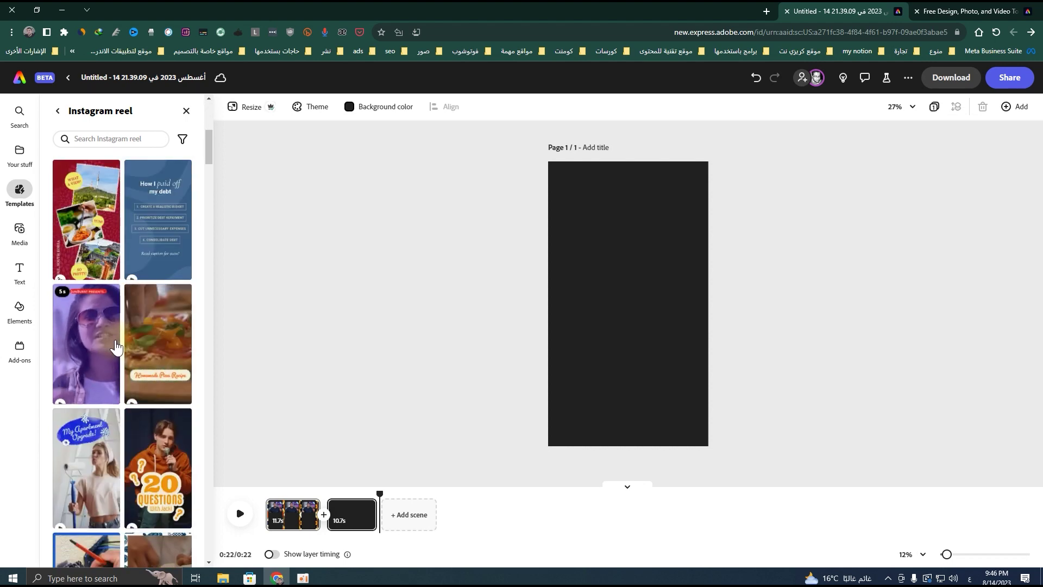
pyautogui.scroll(-10, 116, 345)
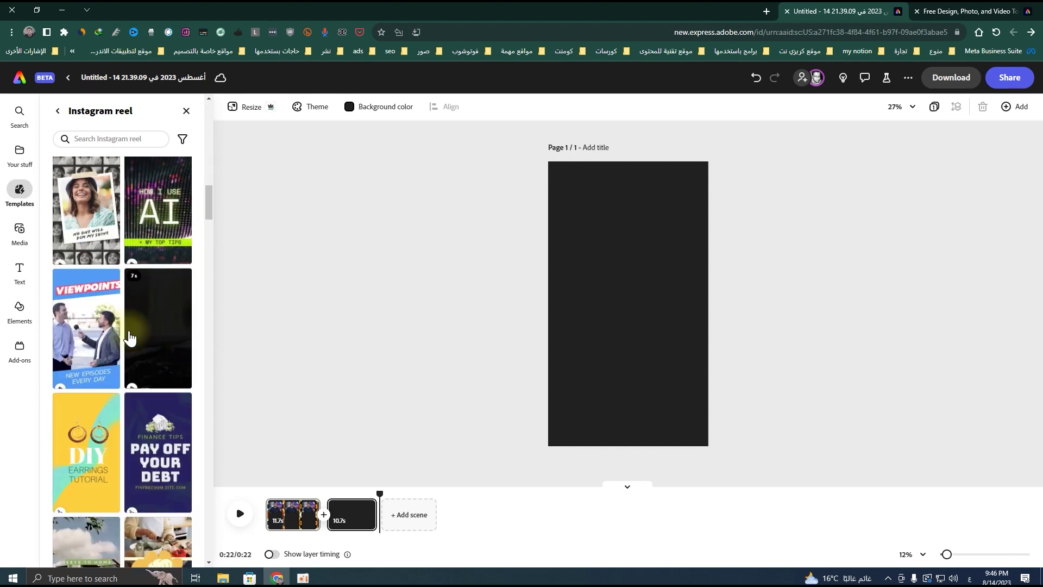
# Move the speaker's video in the first scene down to the center of the page
pyautogui.click(294, 495)
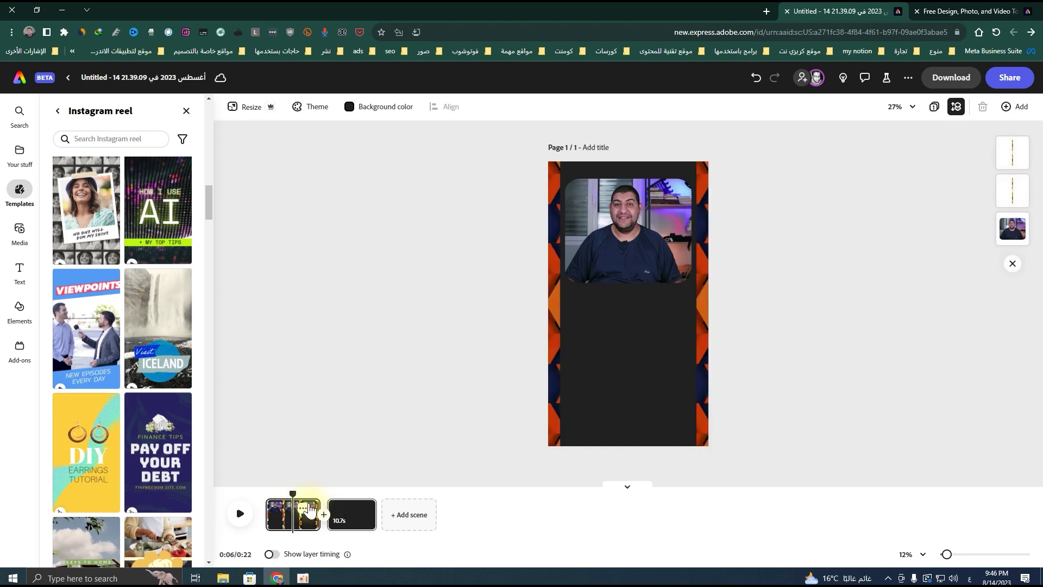
pyautogui.click(654, 254)
pyautogui.moveTo(636, 227); pyautogui.dragTo(649, 311)
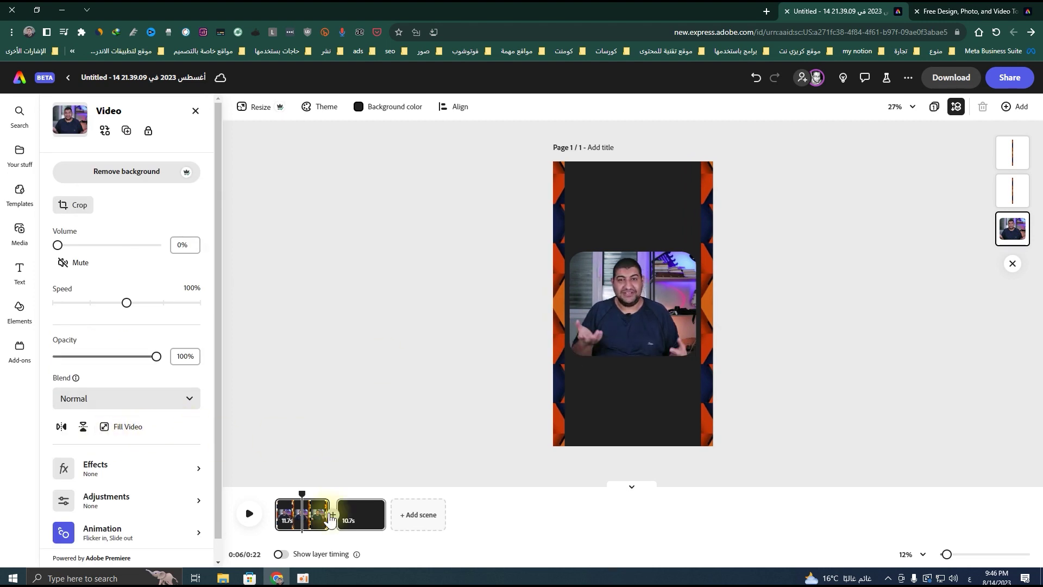
# Delete the empty second scene and duplicate the first scene in its place
pyautogui.click(359, 510)
pyautogui.rightClick(359, 510)
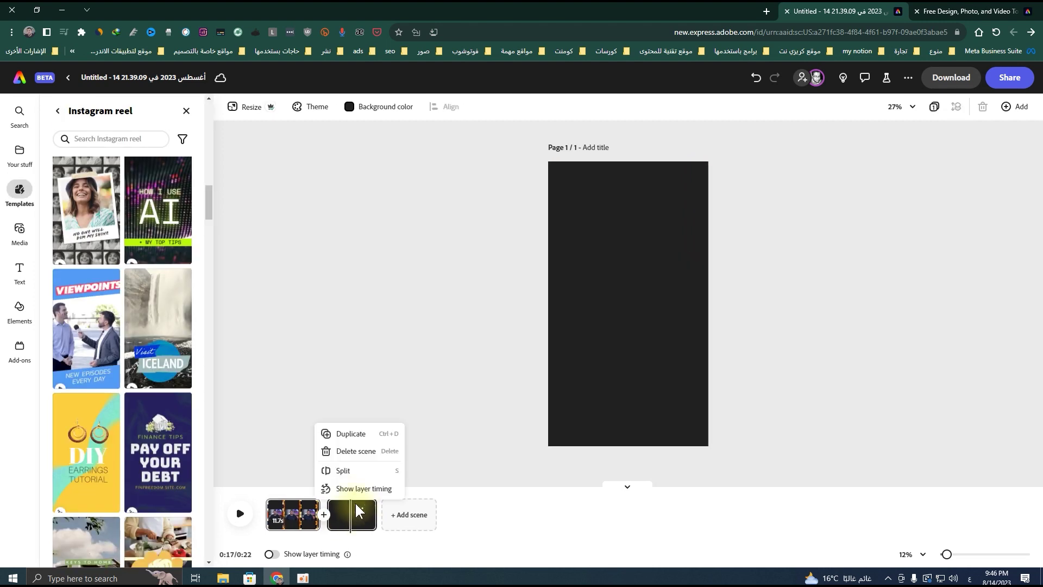
pyautogui.click(354, 451)
pyautogui.click(304, 511)
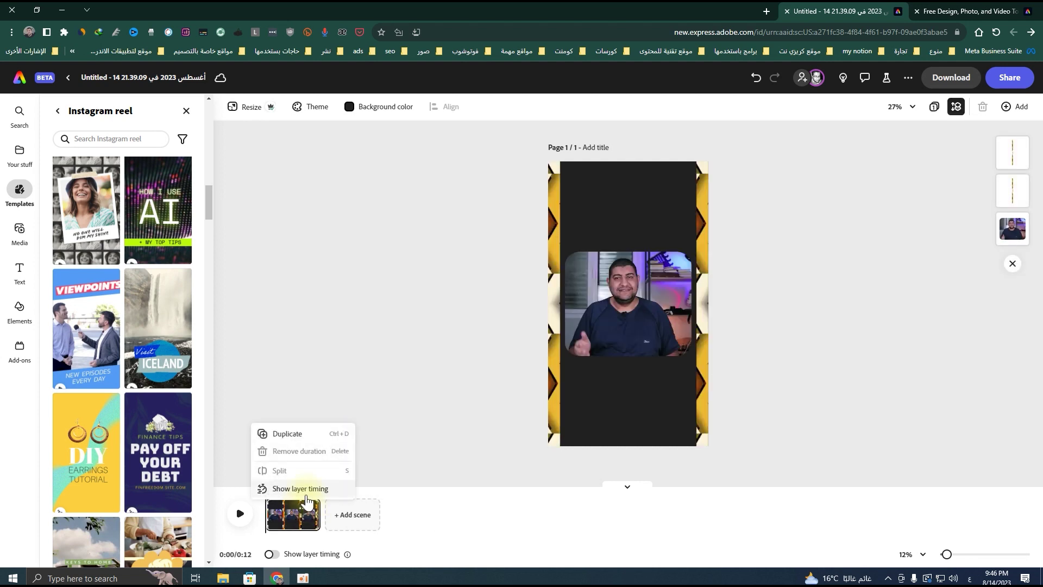
pyautogui.click(300, 438)
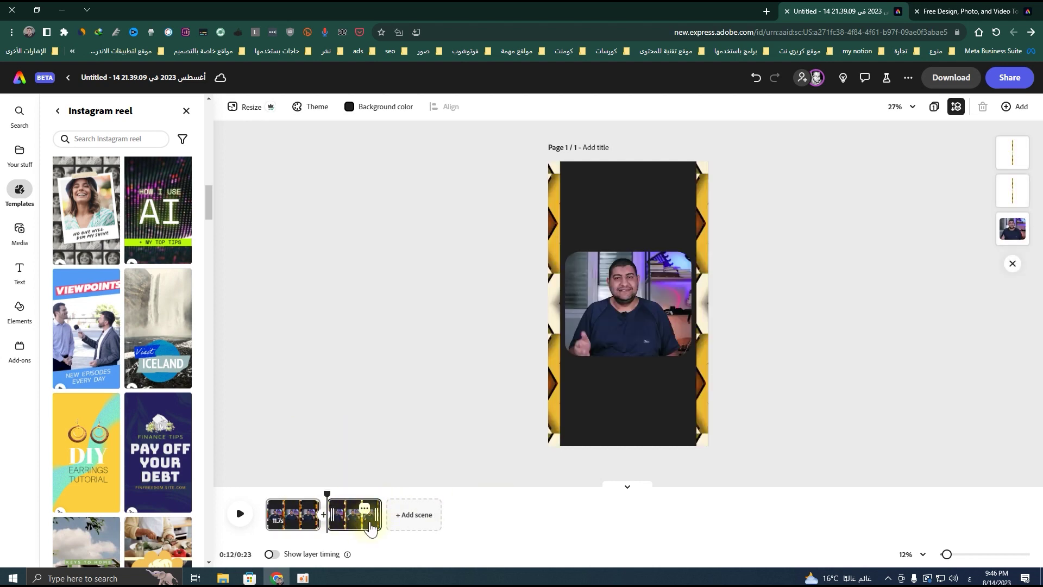
# Delete the speaker's video from the duplicated scene, keeping the two patterned side strips
pyautogui.click(354, 520)
pyautogui.click(624, 287)
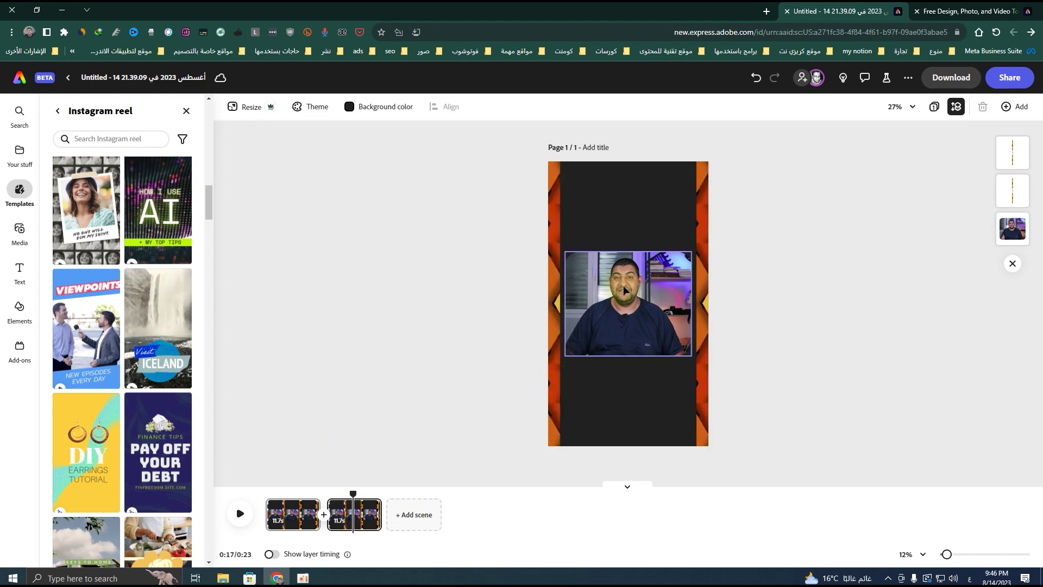
pyautogui.press('Delete')
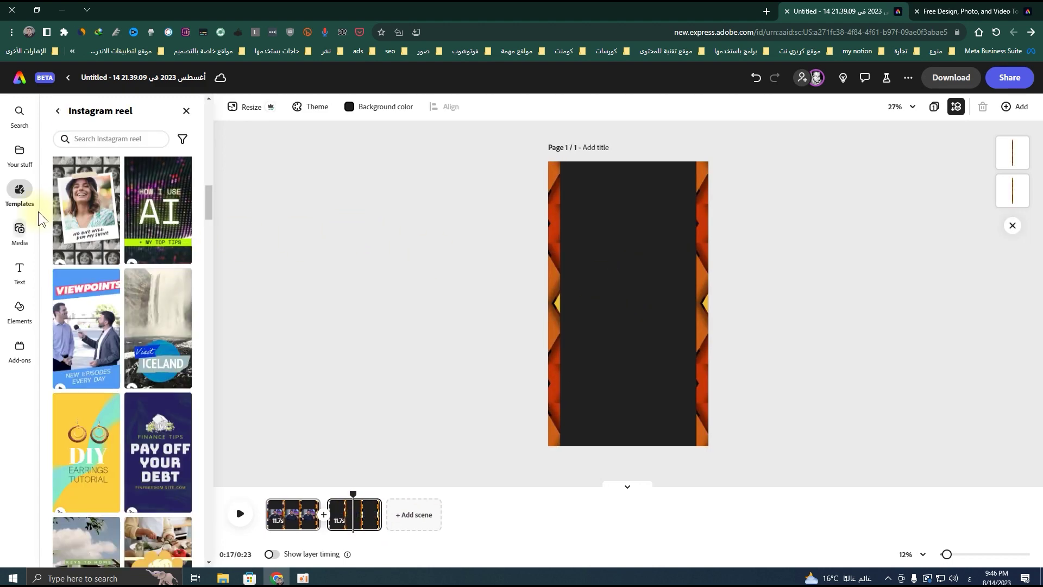
# Upload meme.mp4 into the second scene and fit it between the side strips at the center of the page
pyautogui.click(21, 241)
pyautogui.click(110, 159)
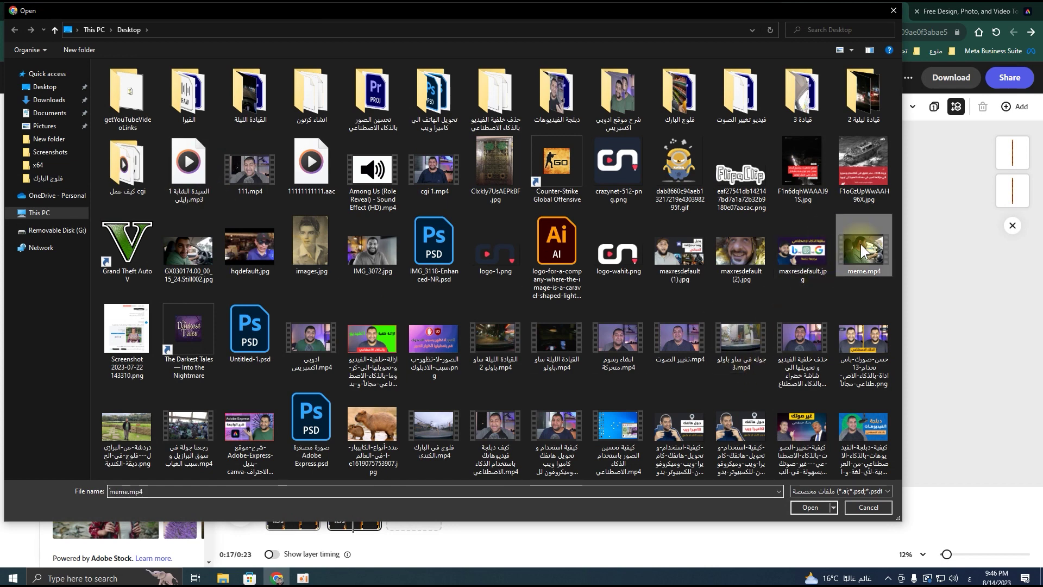
pyautogui.doubleClick(861, 245)
pyautogui.moveTo(672, 304); pyautogui.dragTo(634, 363)
pyautogui.moveTo(640, 307); pyautogui.dragTo(644, 294)
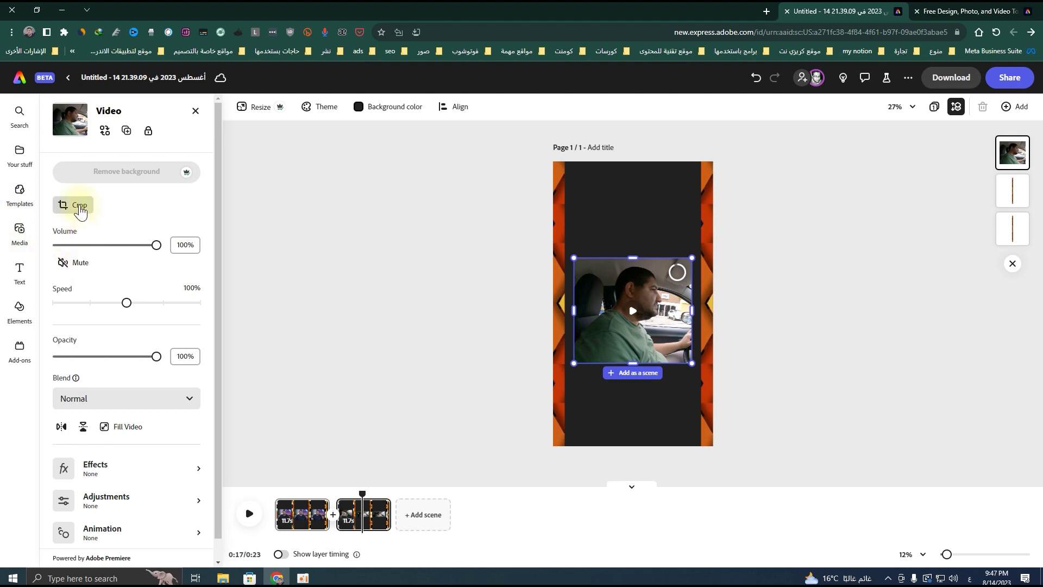
# Crop the car video to the rounded-square shape
pyautogui.click(71, 205)
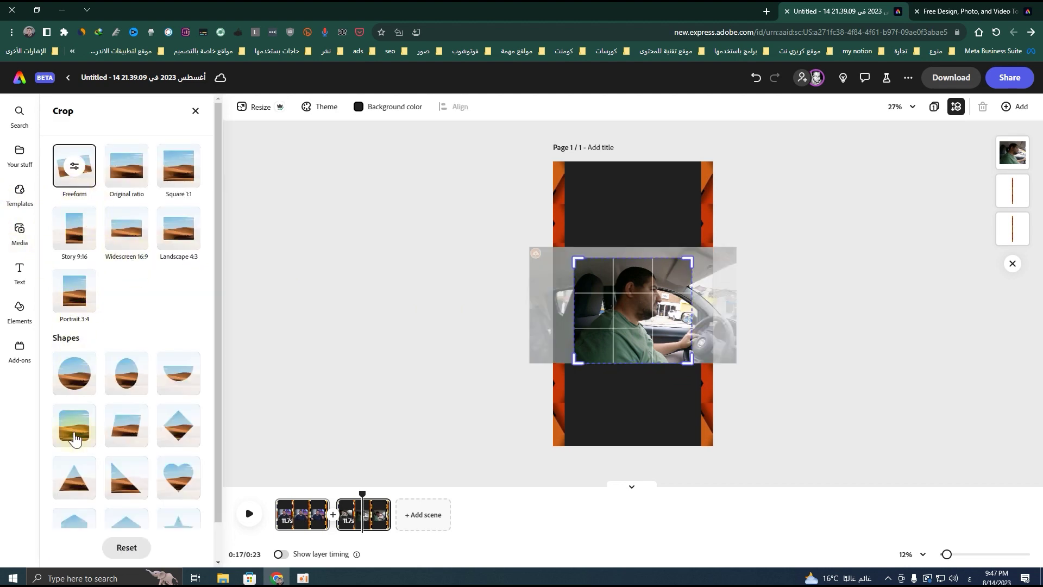
pyautogui.click(70, 427)
pyautogui.click(641, 402)
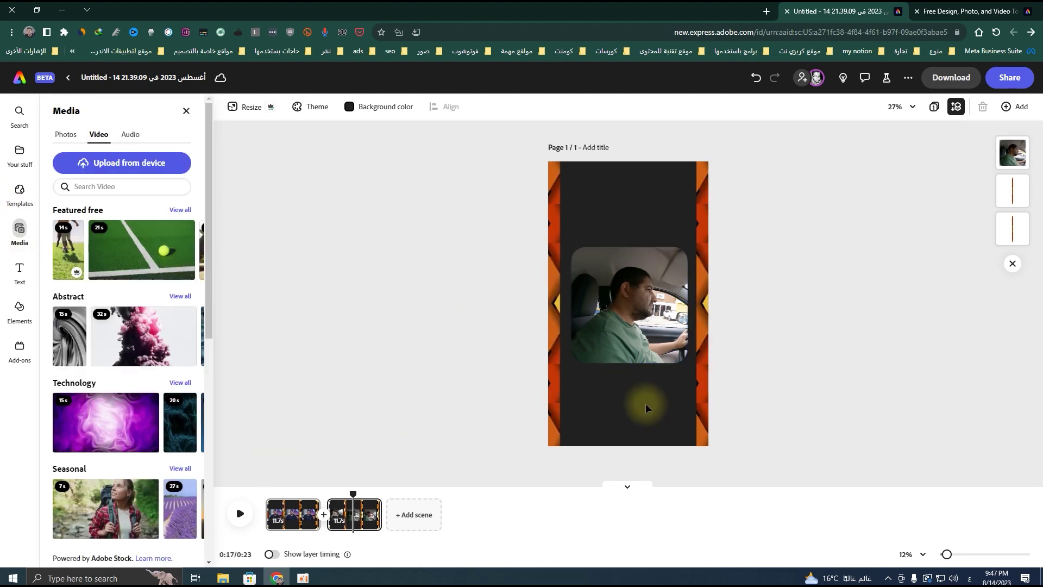
# Enlarge the car video slightly and center it between the patterned side strips
pyautogui.click(641, 336)
pyautogui.click(640, 335)
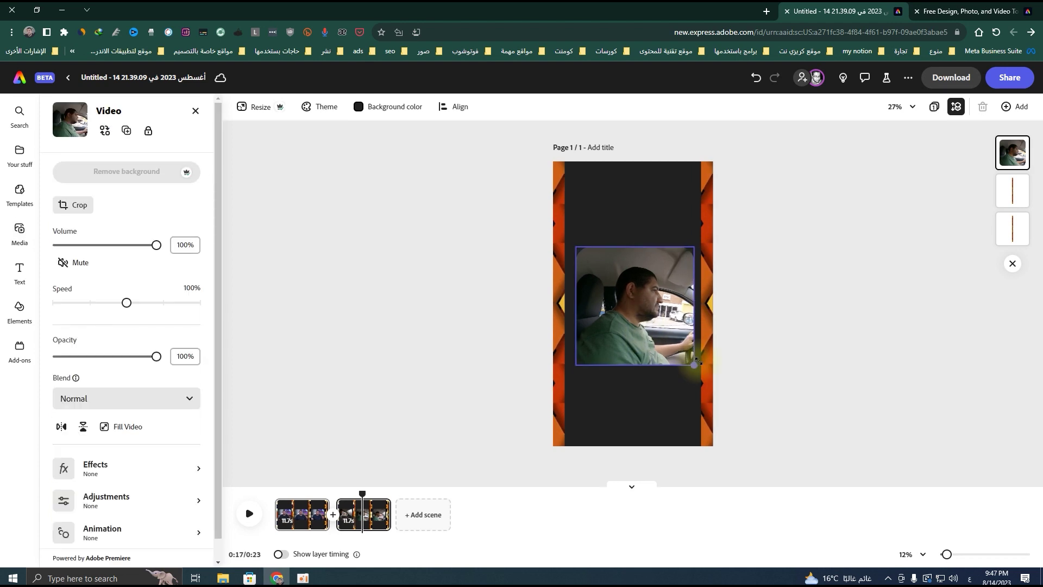
pyautogui.moveTo(632, 335); pyautogui.dragTo(629, 332)
pyautogui.click(743, 365)
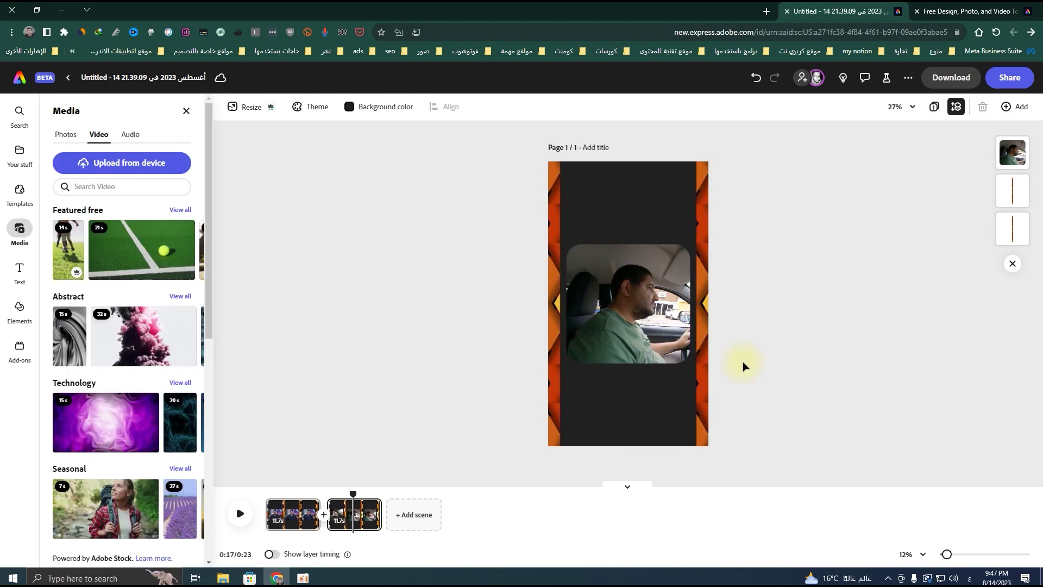
# Set the car video's volume to 0%, keeping its speed and opacity at 100%
pyautogui.click(355, 516)
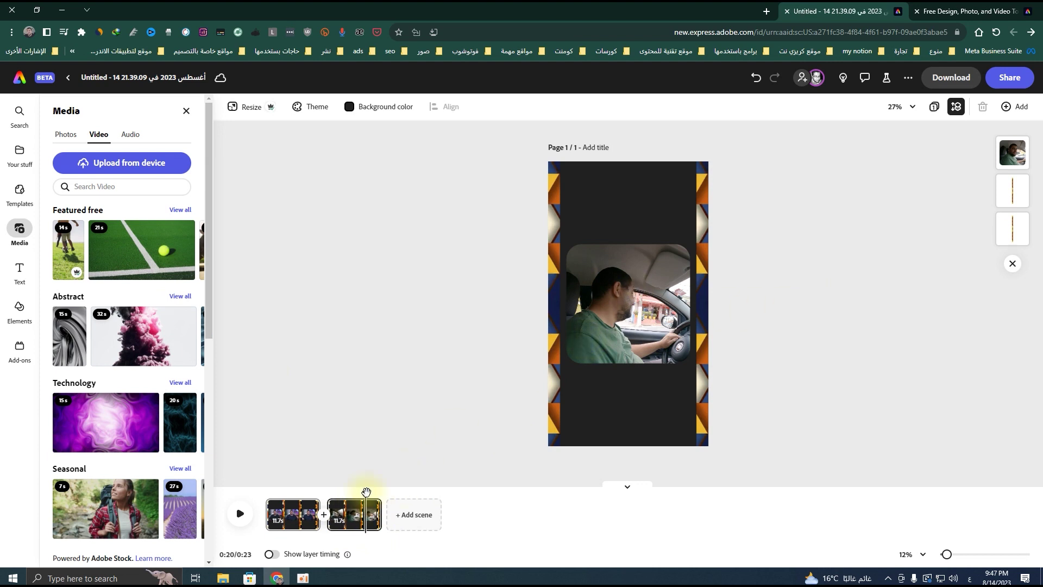
pyautogui.rightClick(662, 313)
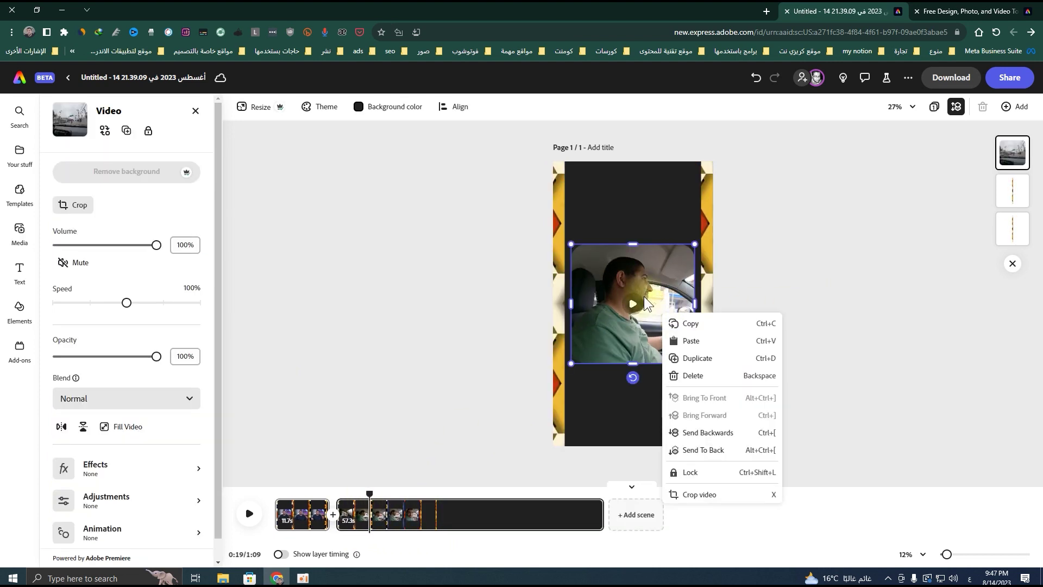
pyautogui.click(645, 302)
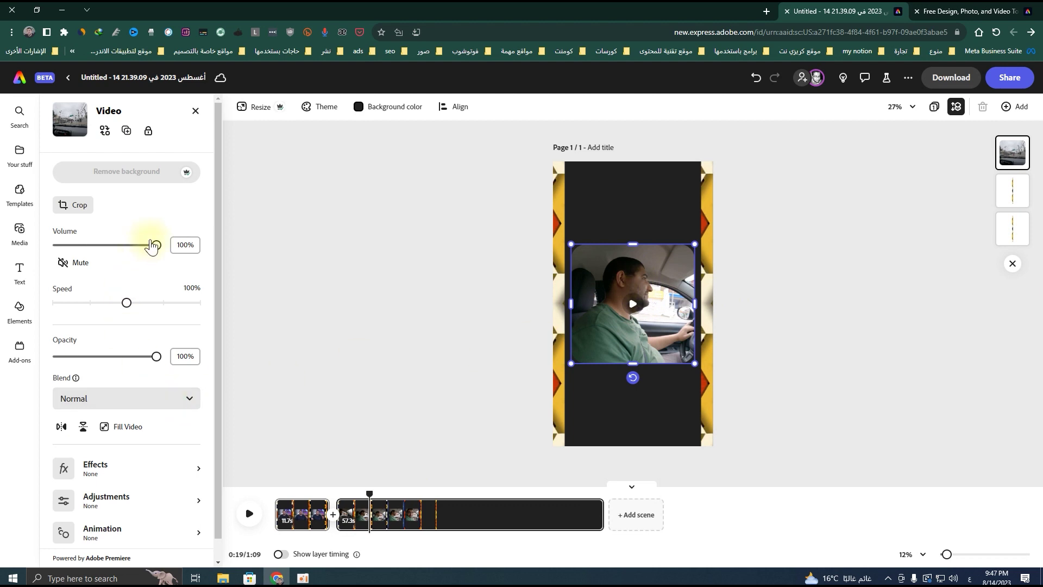
pyautogui.moveTo(126, 245); pyautogui.dragTo(43, 251)
pyautogui.moveTo(174, 306); pyautogui.dragTo(129, 298)
pyautogui.moveTo(156, 362); pyautogui.dragTo(179, 354)
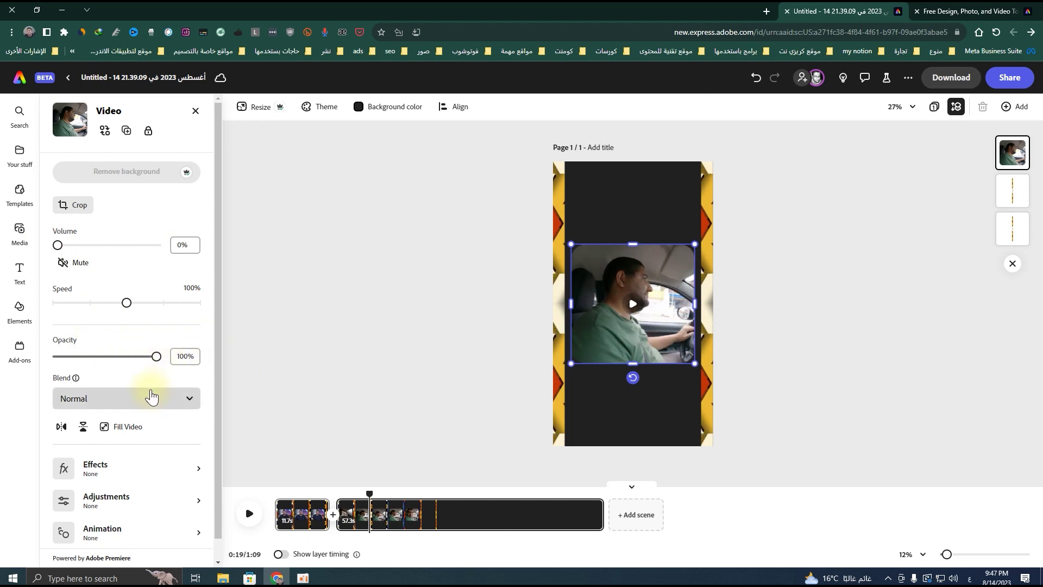
# Examine the blend mode options for the car video
pyautogui.click(151, 397)
pyautogui.click(141, 488)
pyautogui.click(120, 399)
pyautogui.click(116, 431)
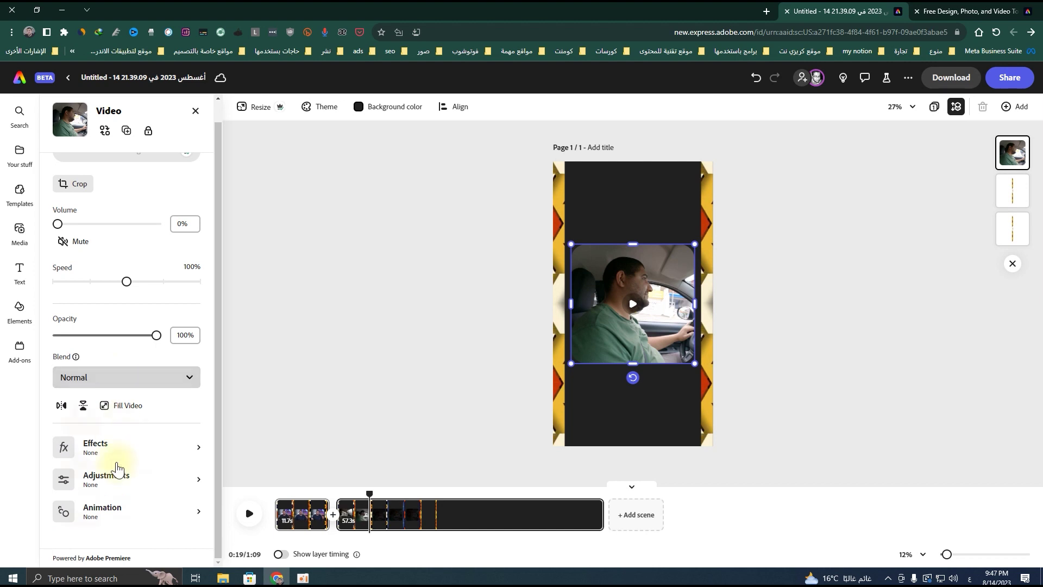
pyautogui.click(126, 377)
pyautogui.click(144, 374)
pyautogui.click(110, 374)
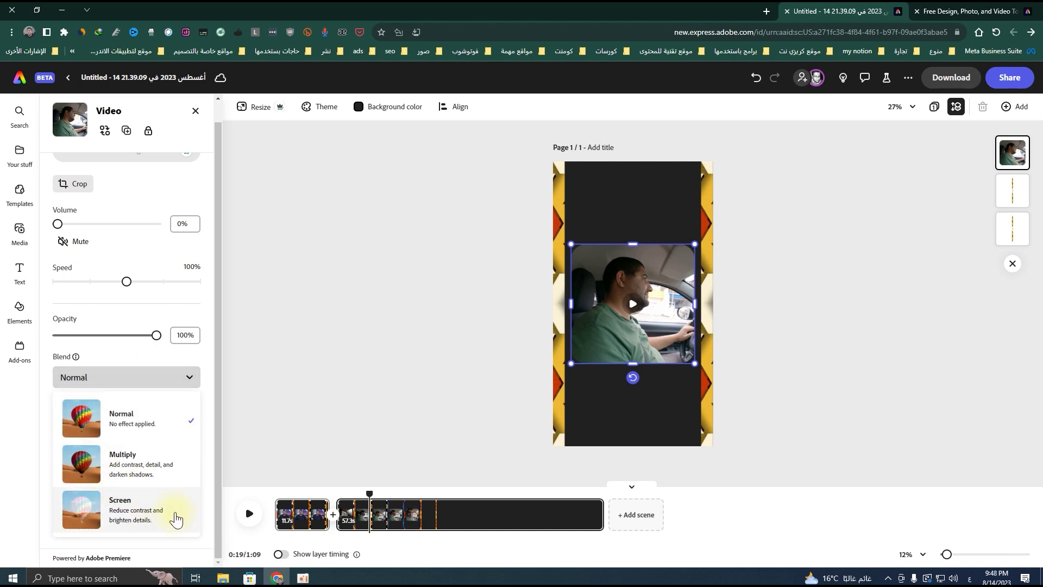
pyautogui.press('Escape')
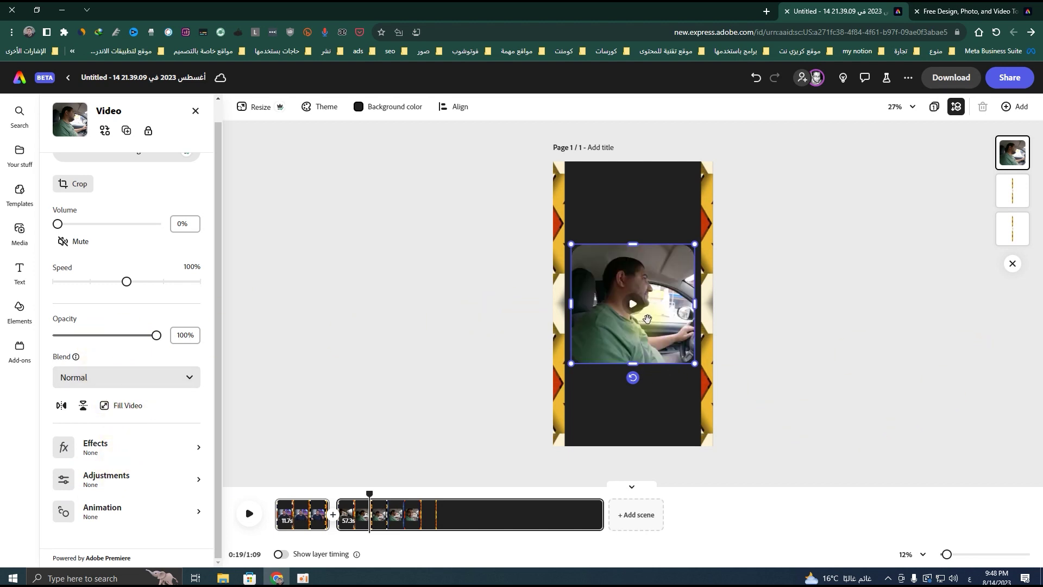
# Trim the second scene to 11.3 seconds and add a Dissolve transition between the two scenes
pyautogui.moveTo(599, 514); pyautogui.dragTo(320, 491)
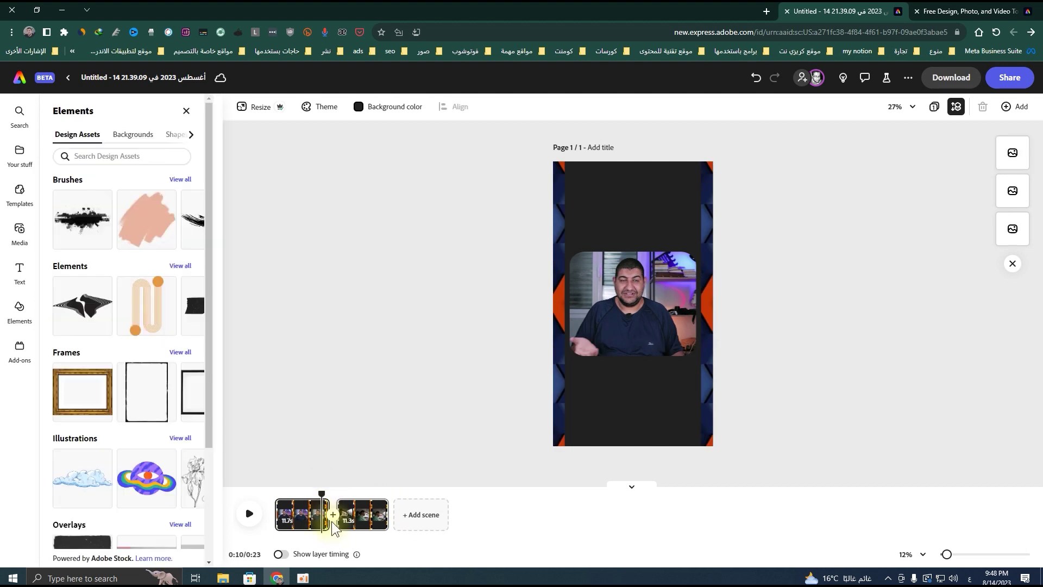
pyautogui.click(324, 515)
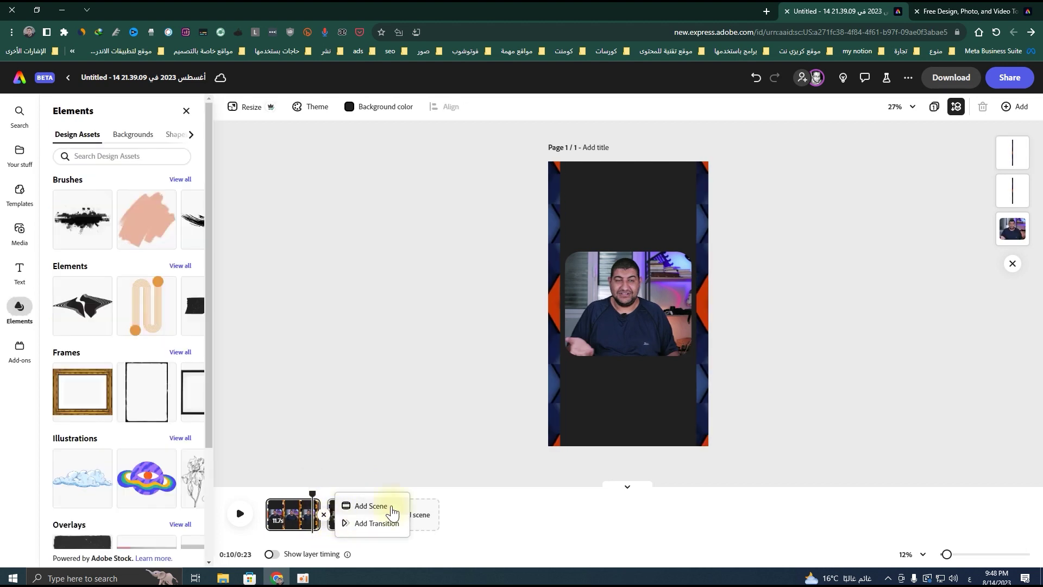
pyautogui.click(388, 524)
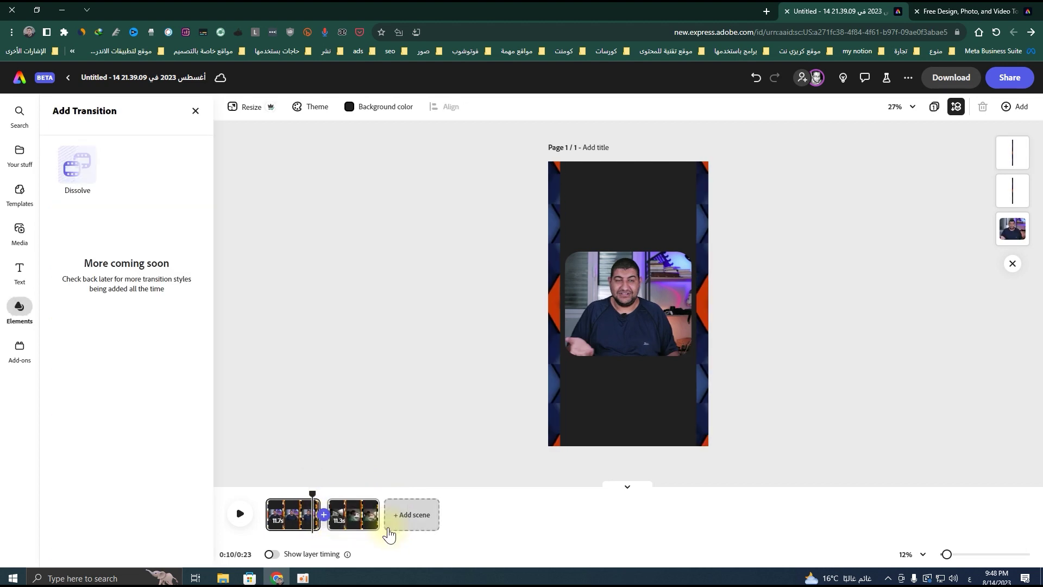
pyautogui.click(81, 199)
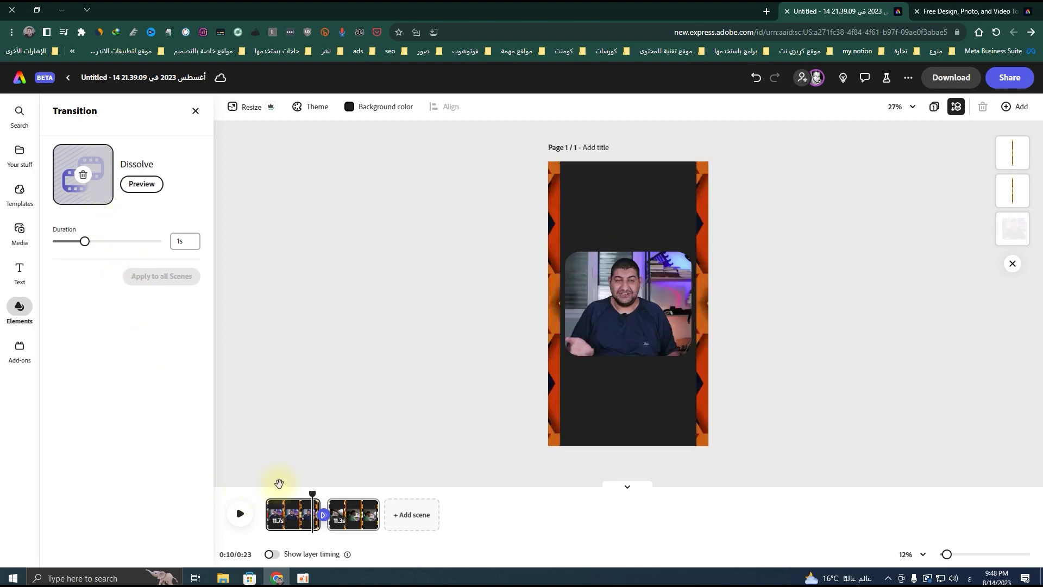
# Play the reel through the transition from the first scene into the second
pyautogui.click(242, 514)
pyautogui.click(314, 502)
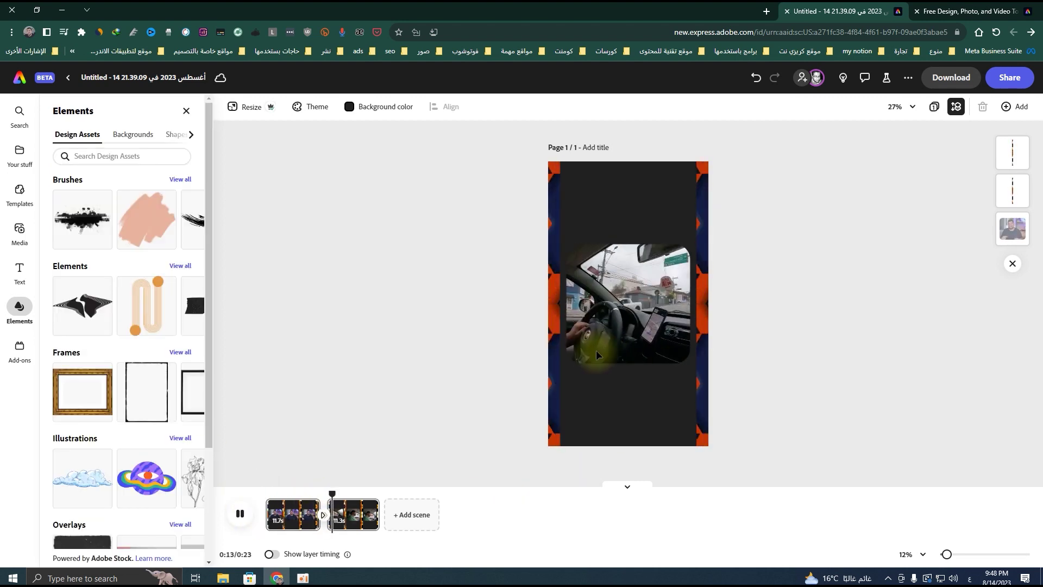
pyautogui.press('space')
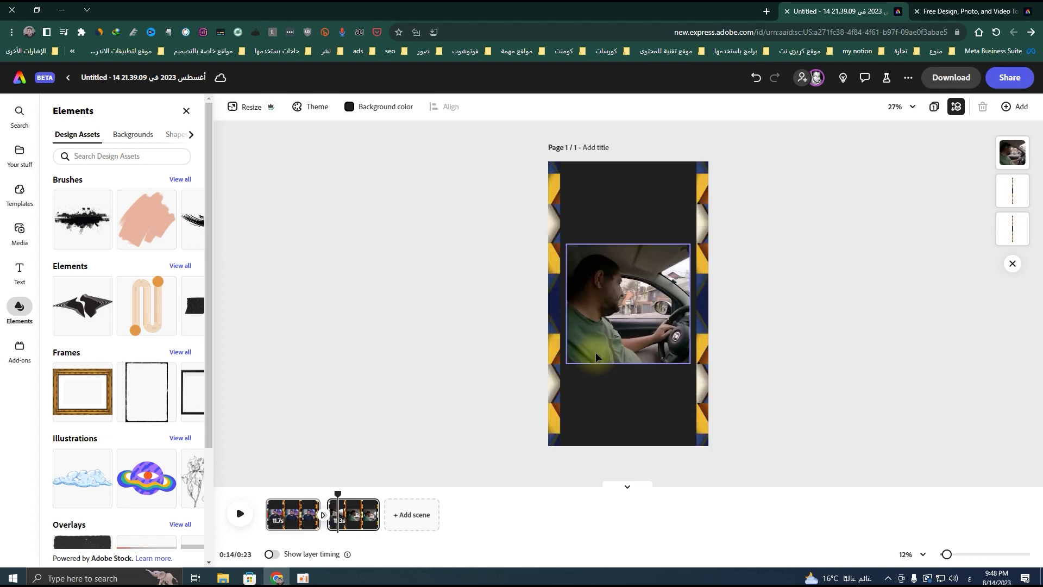
pyautogui.scroll(-1, 139, 373)
pyautogui.scroll(1, 158, 365)
pyautogui.moveTo(153, 323); pyautogui.dragTo(633, 218)
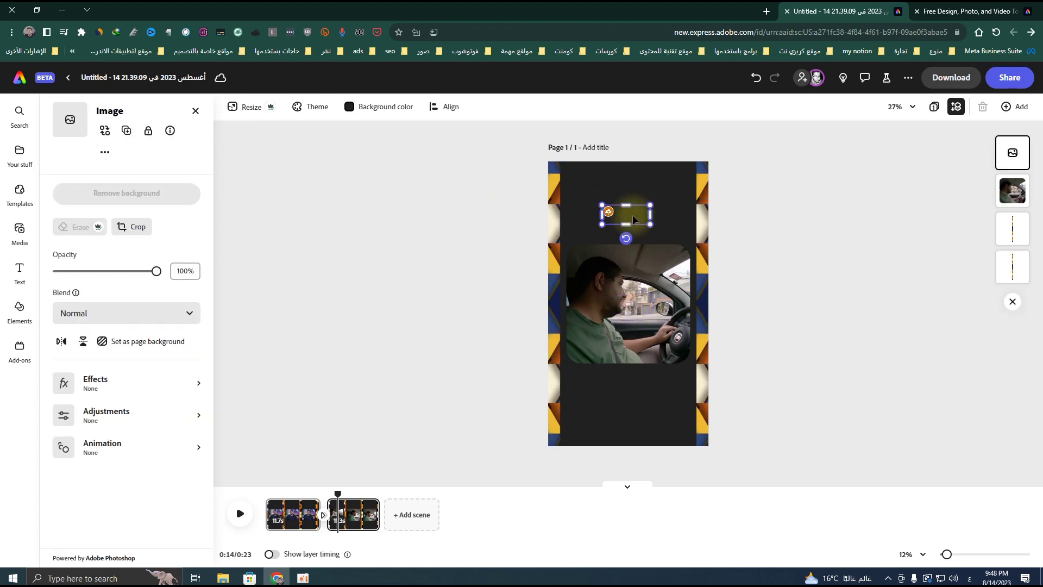
pyautogui.press('Delete')
# Place the pink scribble from the Writing brushes above the car video in the second scene
pyautogui.scroll(-3, 139, 391)
pyautogui.scroll(1, 132, 477)
pyautogui.scroll(3, 136, 451)
pyautogui.click(178, 182)
pyautogui.scroll(-4, 145, 335)
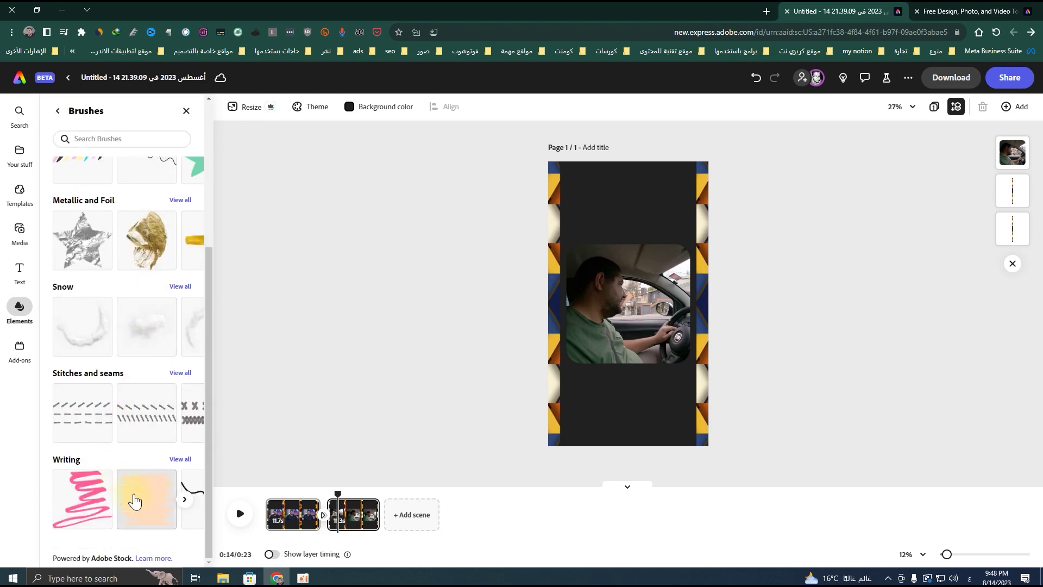
pyautogui.moveTo(84, 506)
pyautogui.mouseDown()
pyautogui.moveTo(630, 282)
pyautogui.moveTo(638, 266)
pyautogui.moveTo(619, 210)
pyautogui.moveTo(636, 203)
pyautogui.mouseUp()
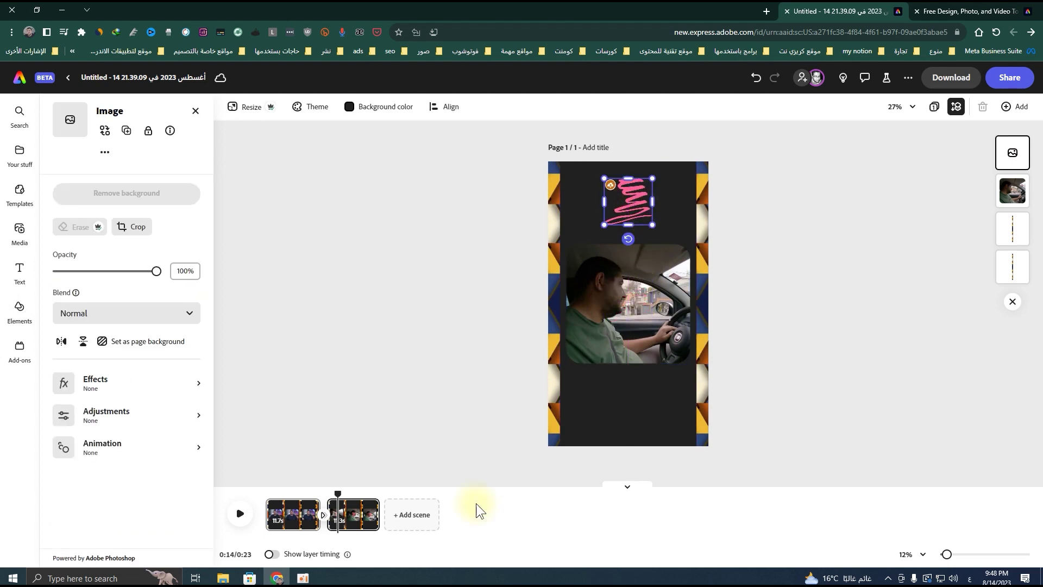
# Play the second scene briefly to check the pink scribble above the video
pyautogui.click(327, 518)
pyautogui.click(239, 513)
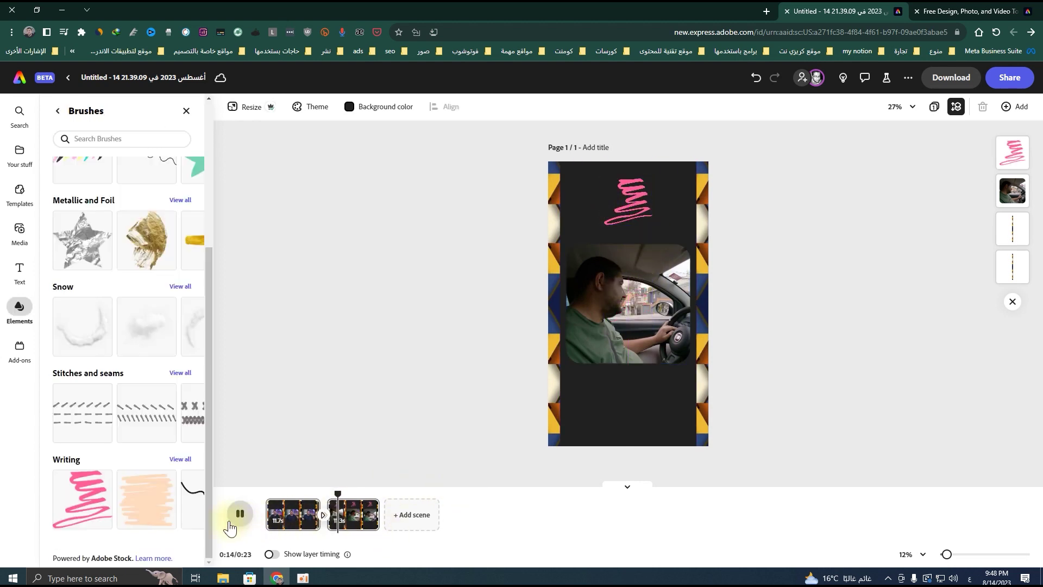
pyautogui.click(240, 514)
# Open the audio collection in the media library
pyautogui.scroll(5, 155, 464)
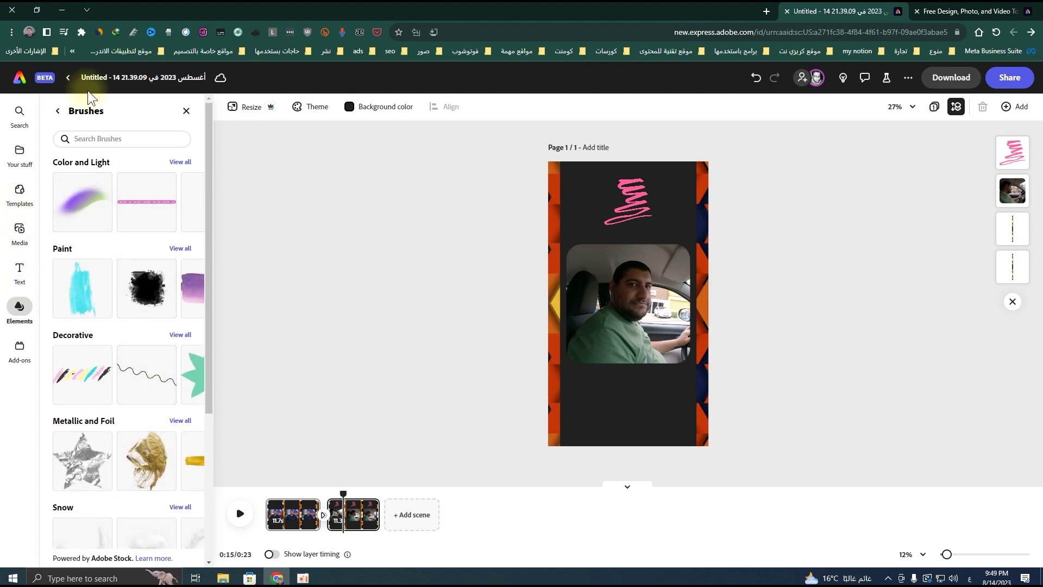
pyautogui.click(21, 232)
pyautogui.click(129, 135)
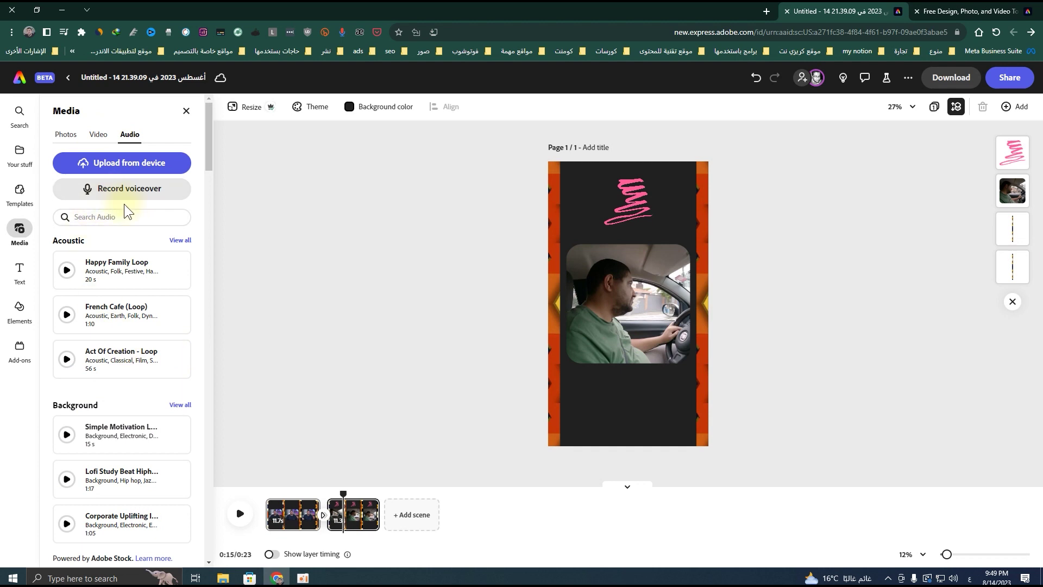
# Download the reel as an MP4 at 1080 resolution
pyautogui.click(948, 78)
pyautogui.click(934, 155)
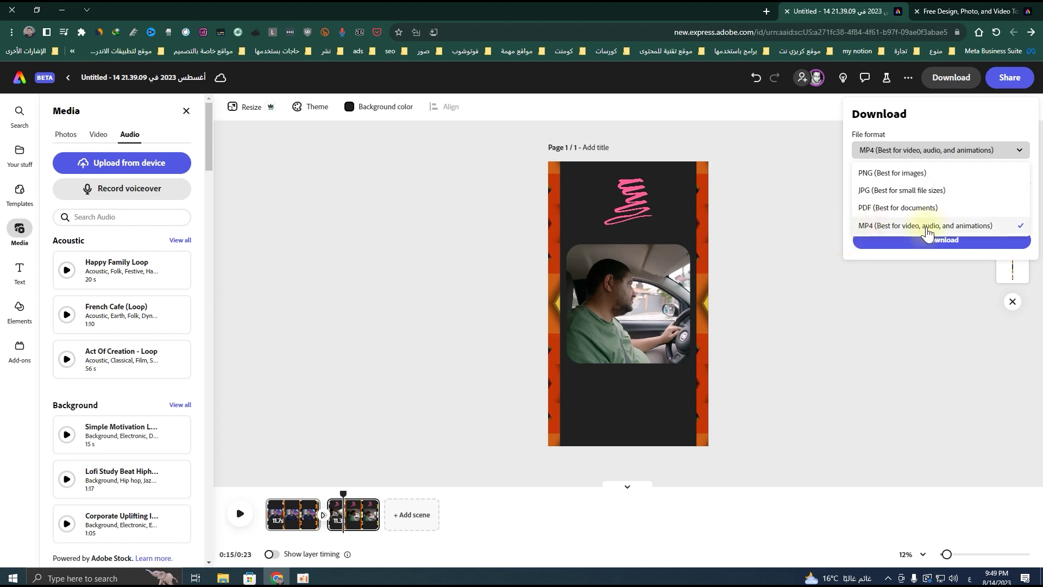
pyautogui.click(987, 228)
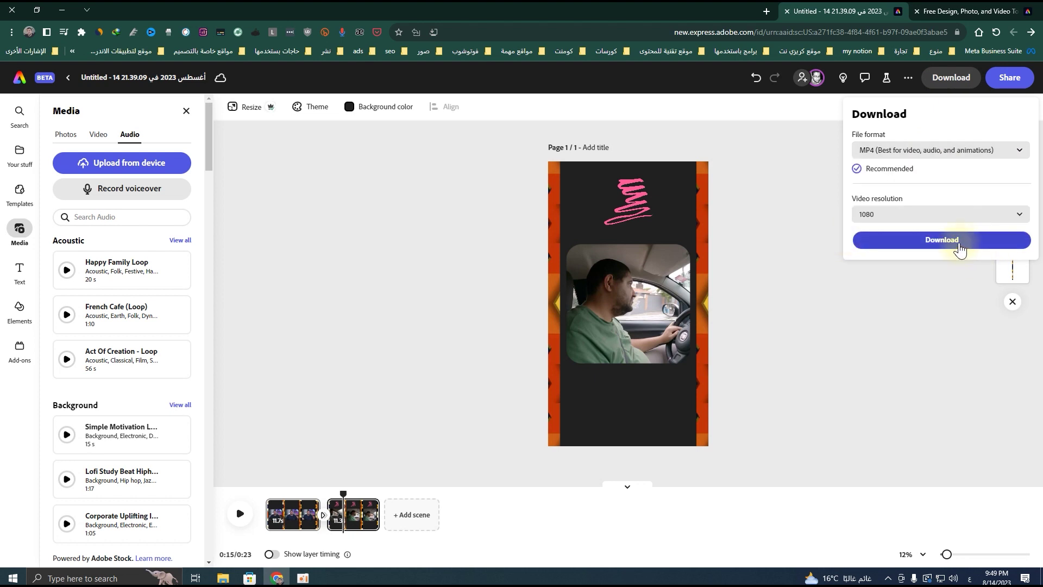
pyautogui.click(943, 214)
pyautogui.click(911, 272)
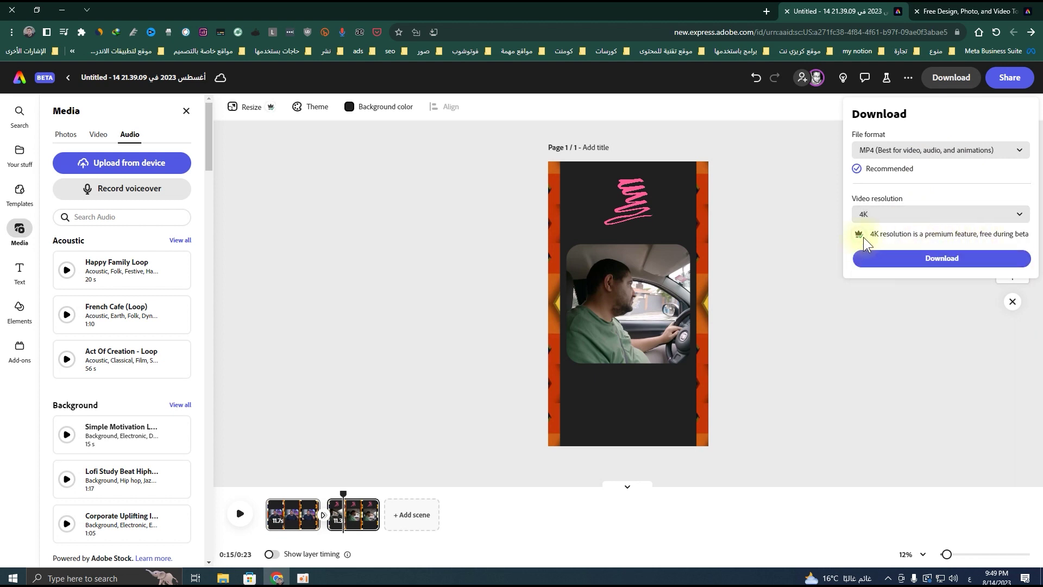
pyautogui.click(885, 213)
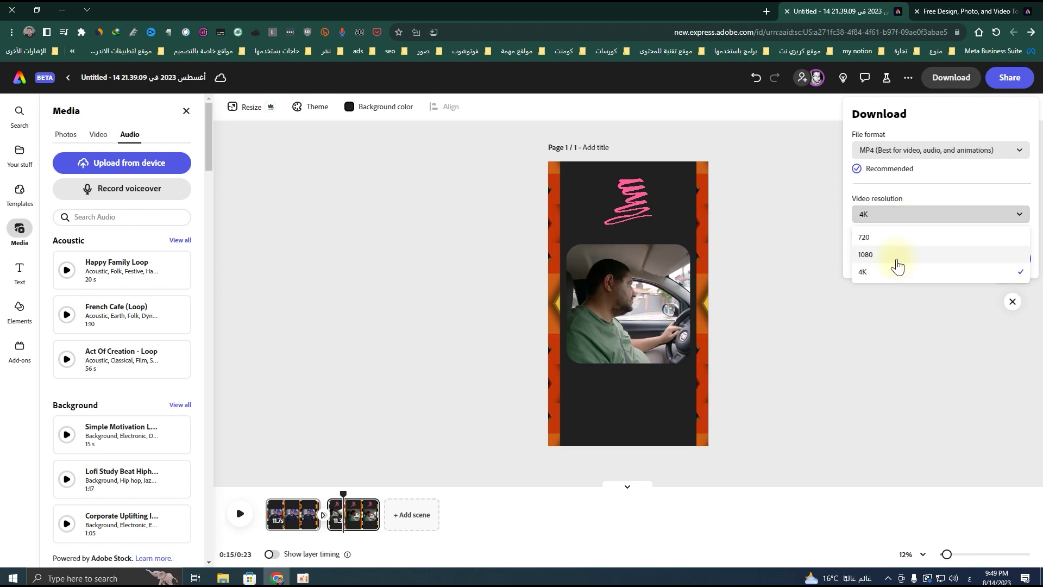
pyautogui.click(895, 253)
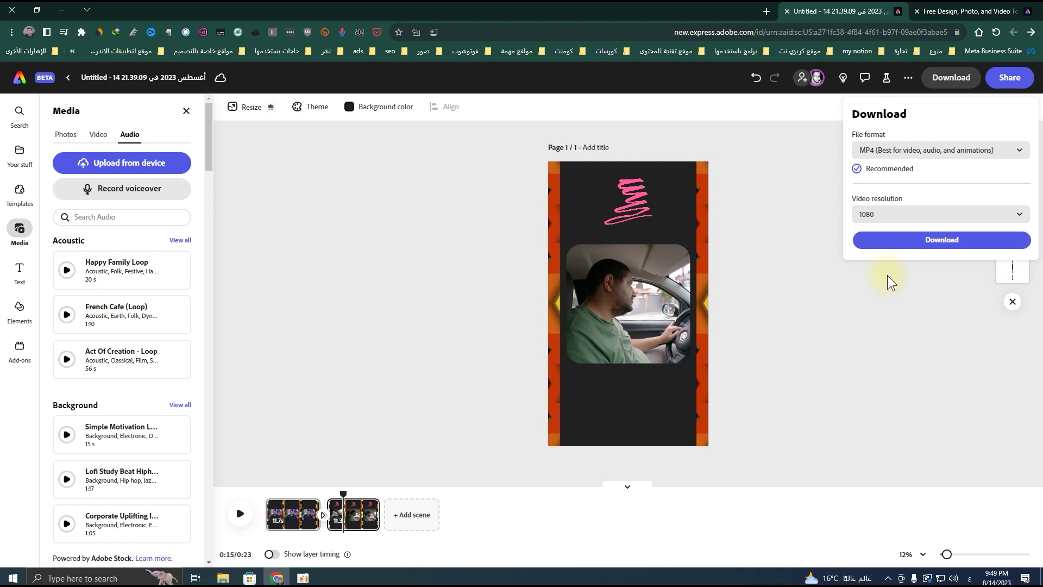
pyautogui.click(953, 244)
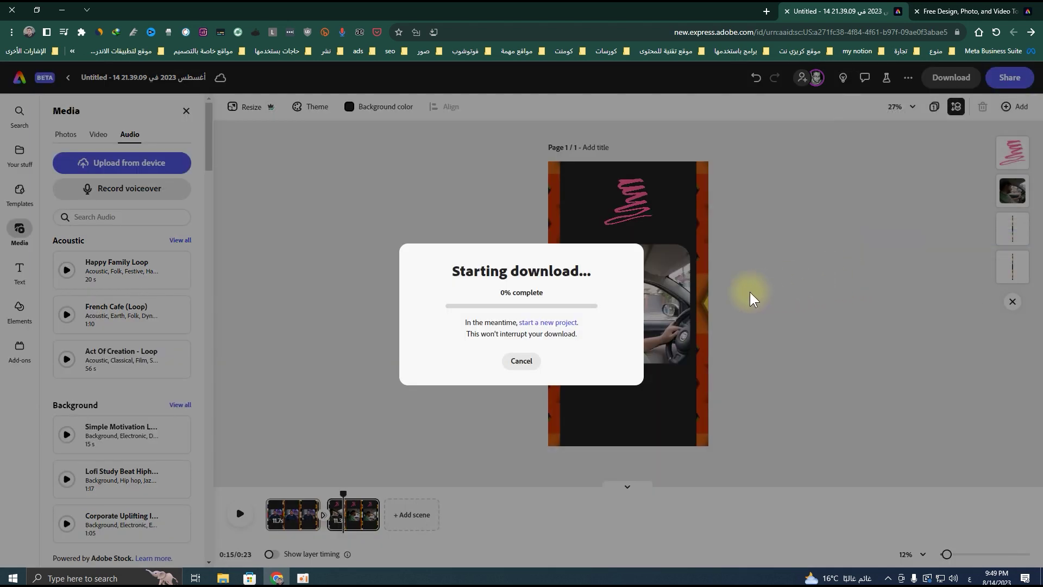